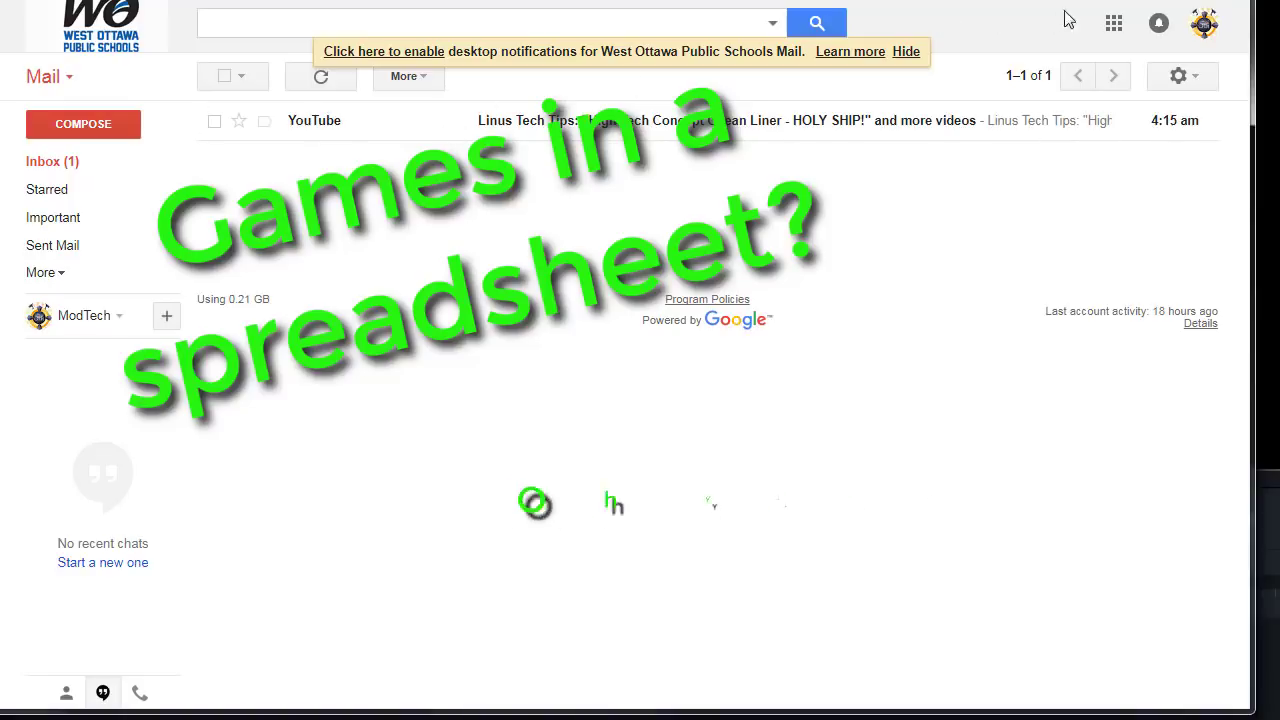
Step: Start a new blank Google Sheets spreadsheet from Gmail's Google apps menu
click(1114, 28)
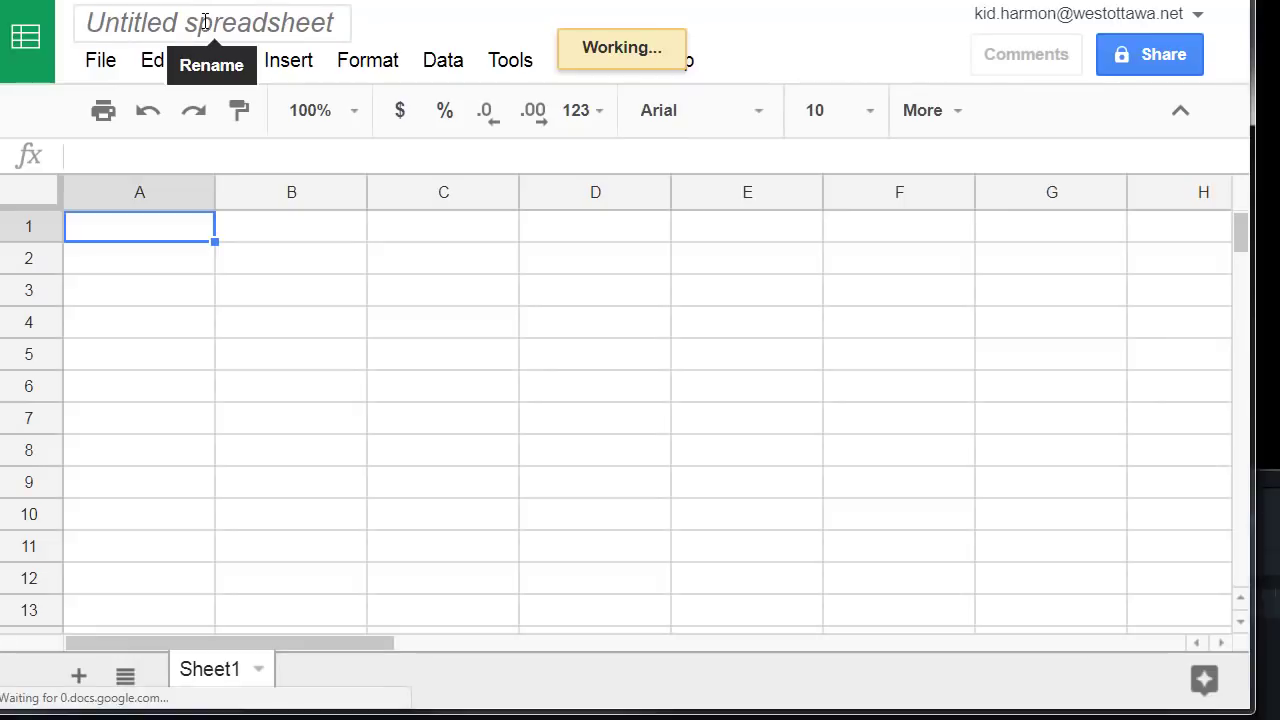
Step: Rename the spreadsheet to 'connect 4 mike'
click(204, 22)
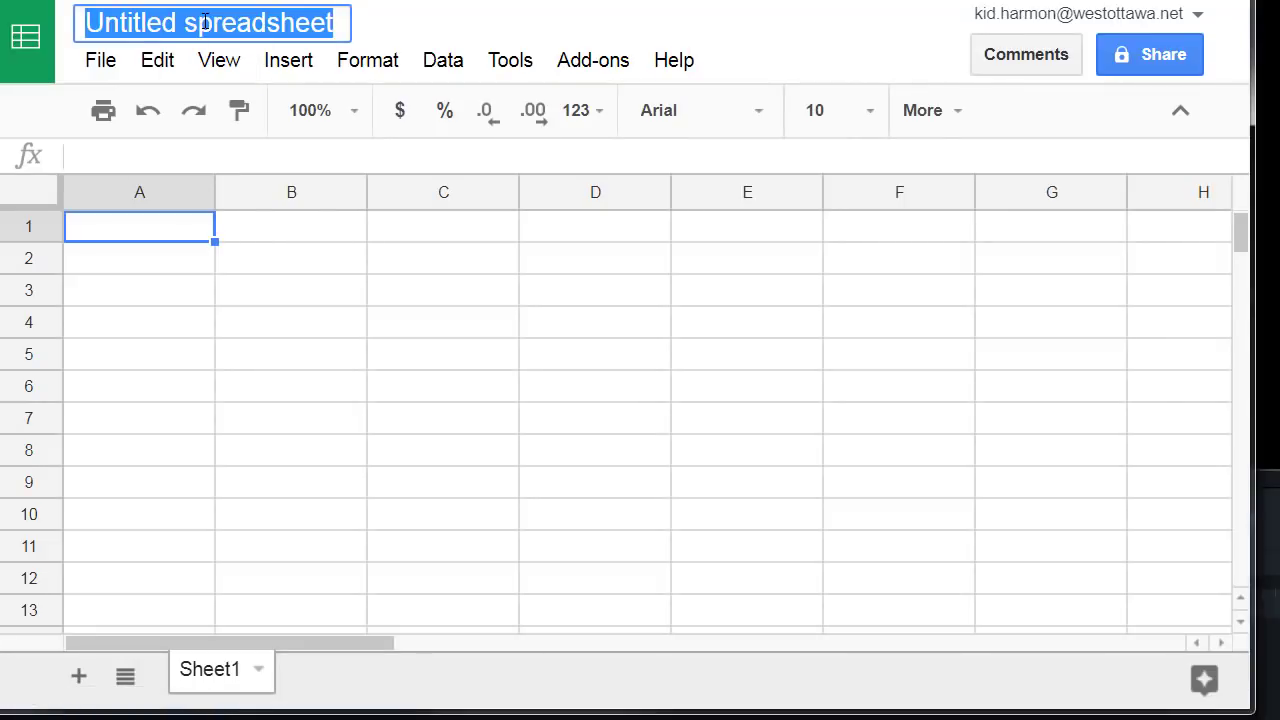
text(connect 4 mike)
click(172, 298)
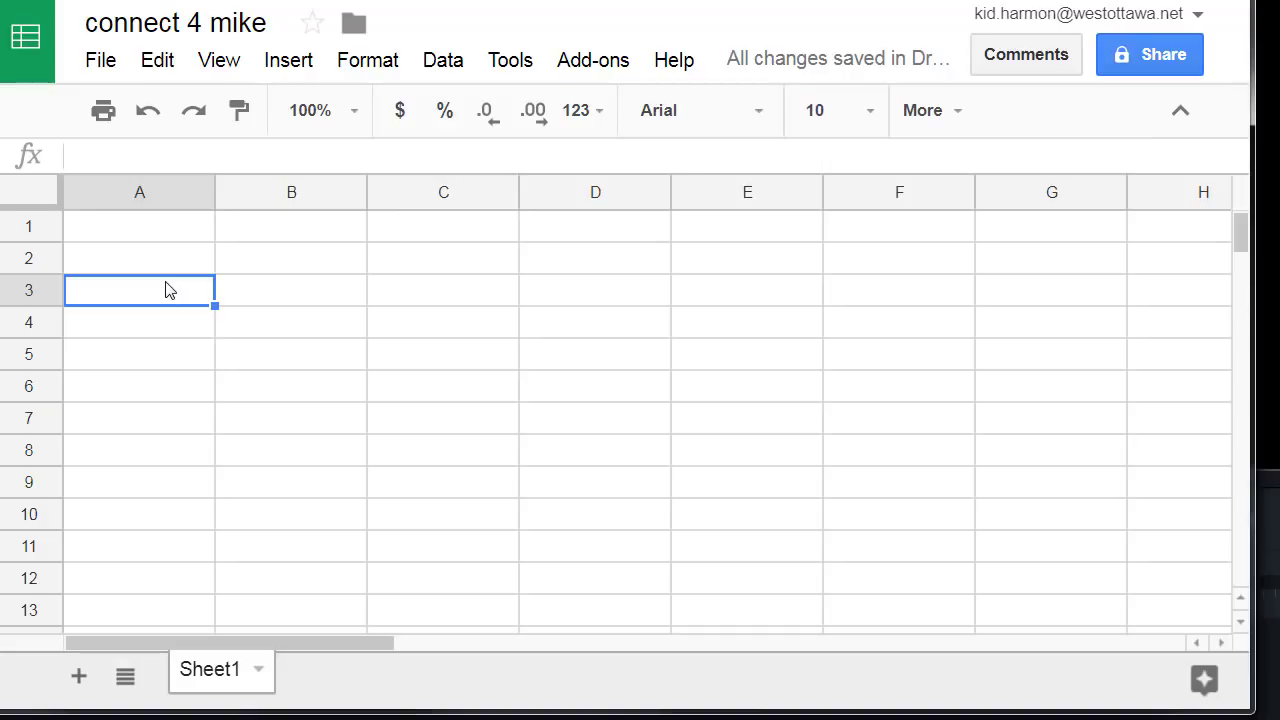
key(Down)
key(Down)
key(Down)
Step: Resize columns A through H to 50 pixels wide
drag(137, 195, 1176, 183)
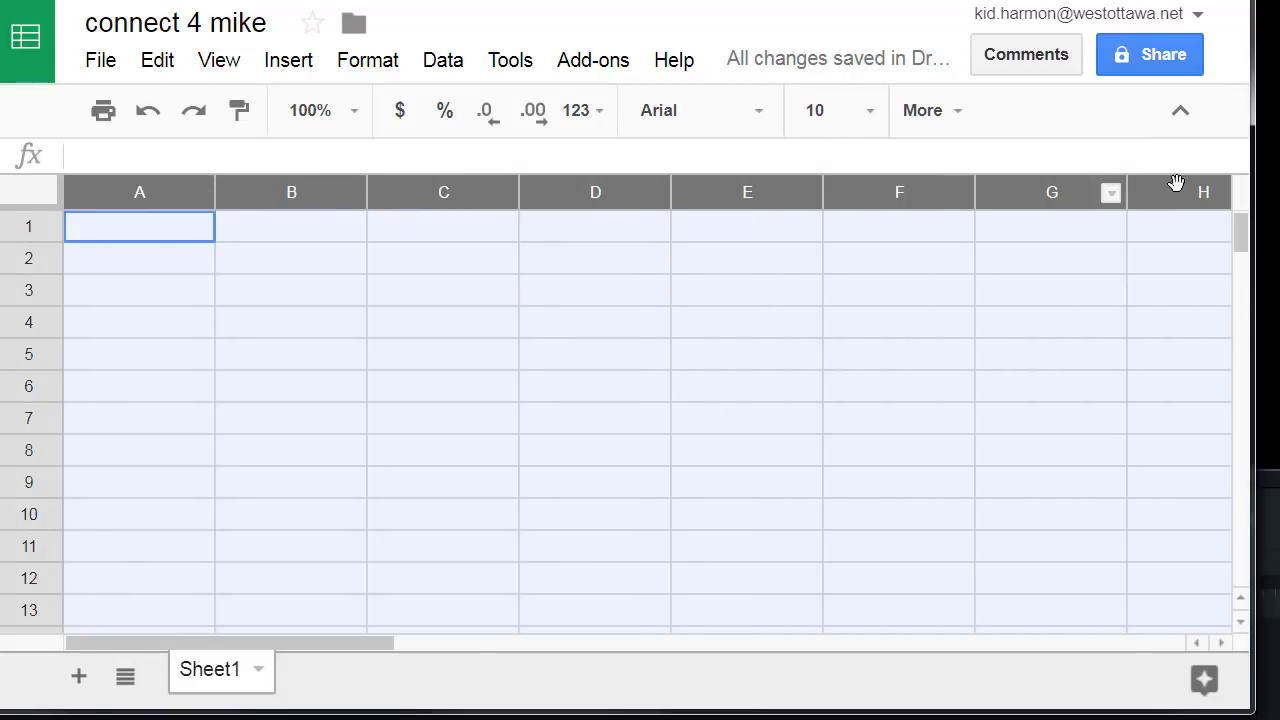
right_click(722, 193)
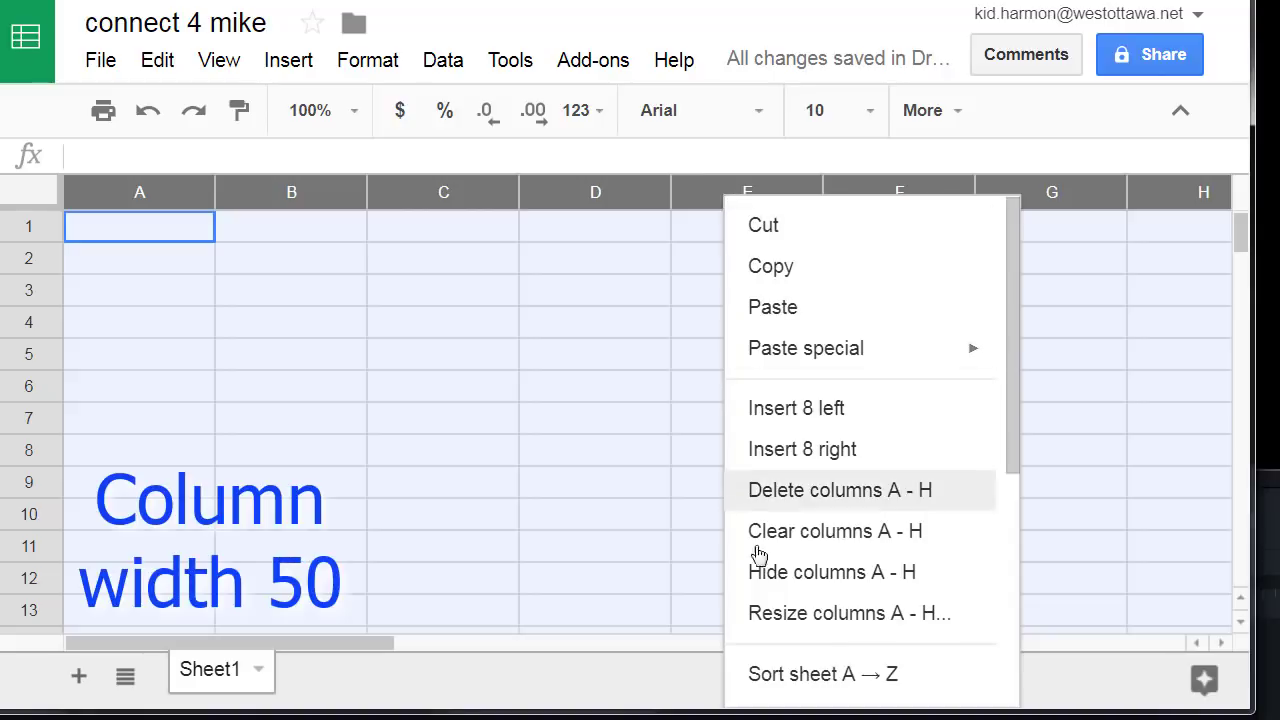
click(766, 613)
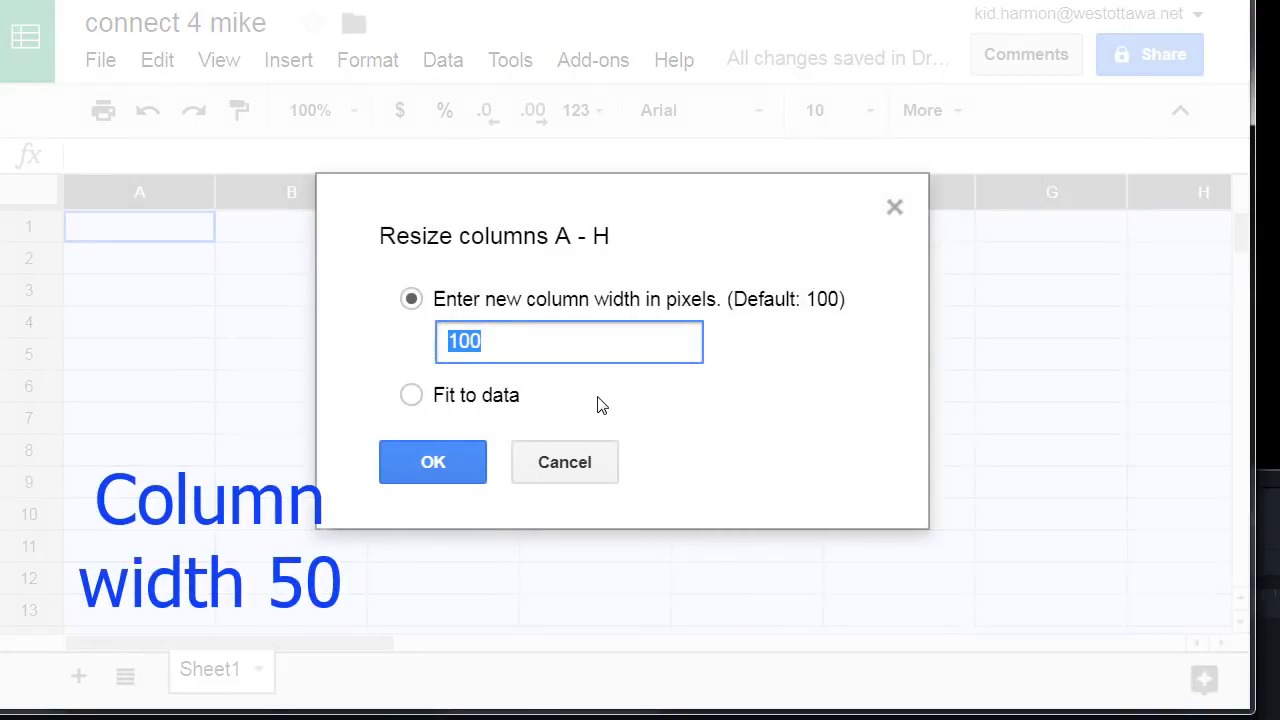
text(50)
key(Return)
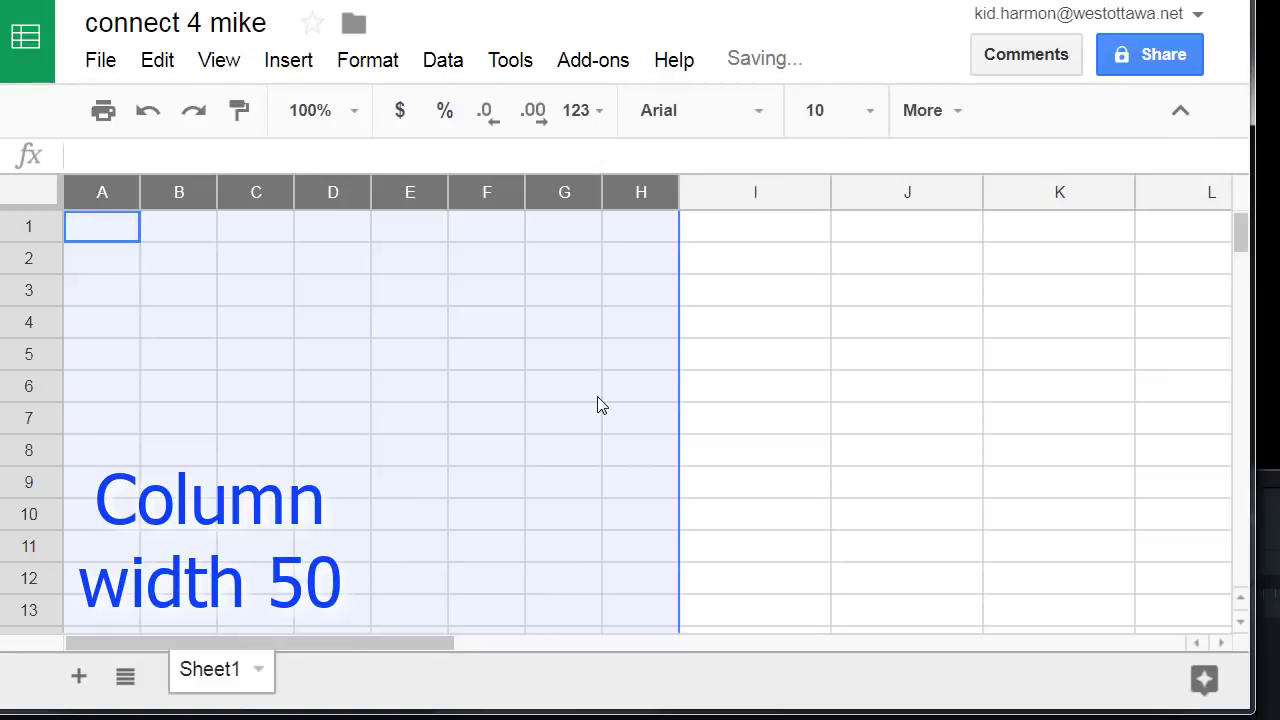
Step: Resize rows 1 through 10 to 50 pixels tall
click(34, 248)
drag(30, 226, 51, 523)
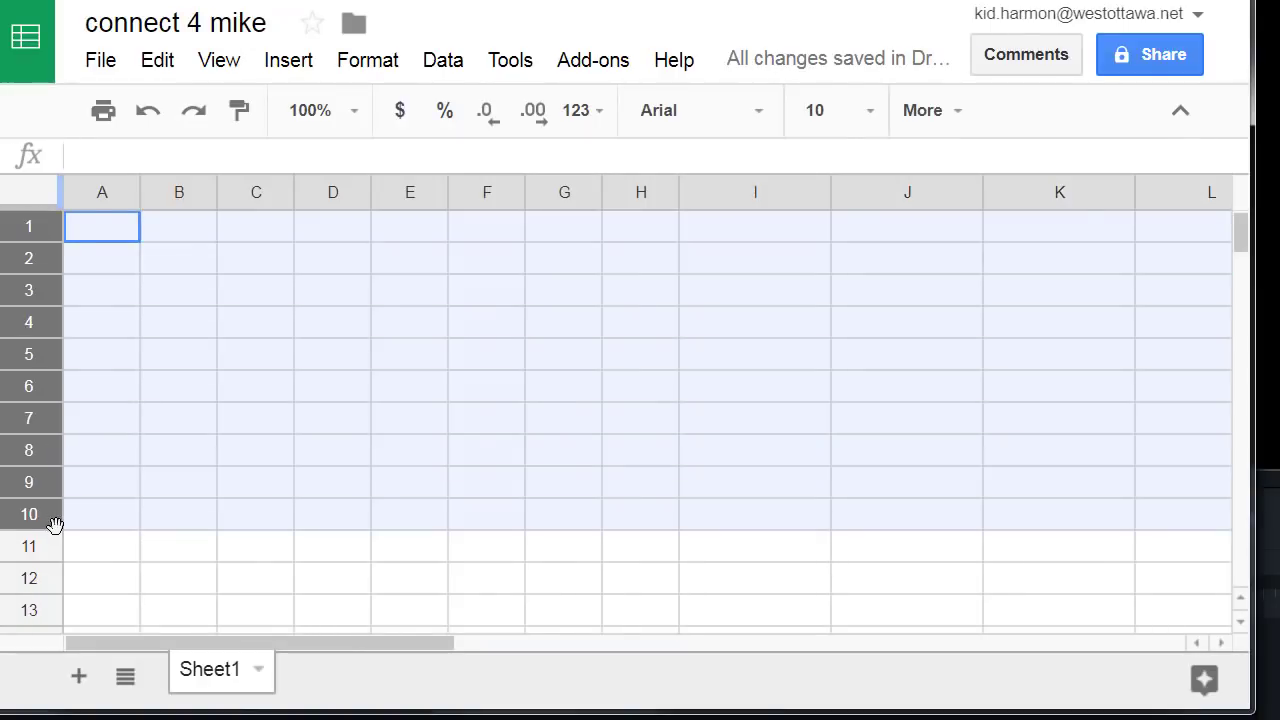
right_click(27, 415)
scroll(122, 595, down, 2)
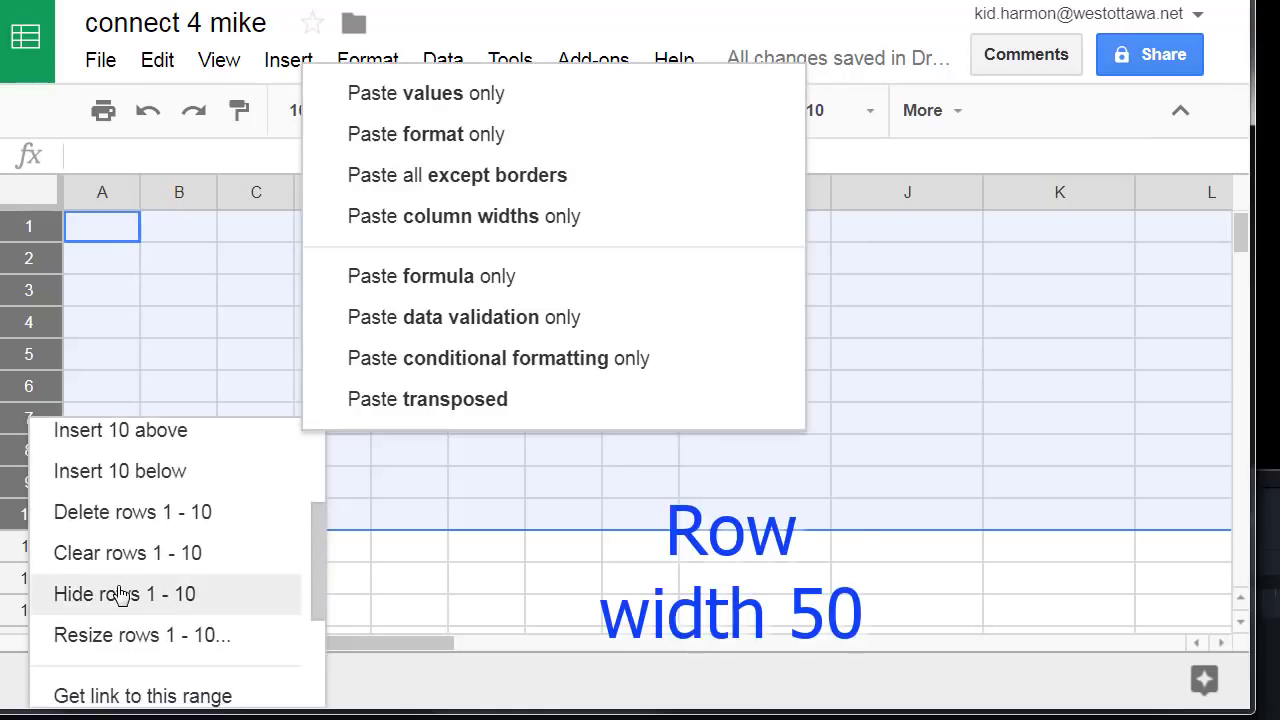
click(120, 635)
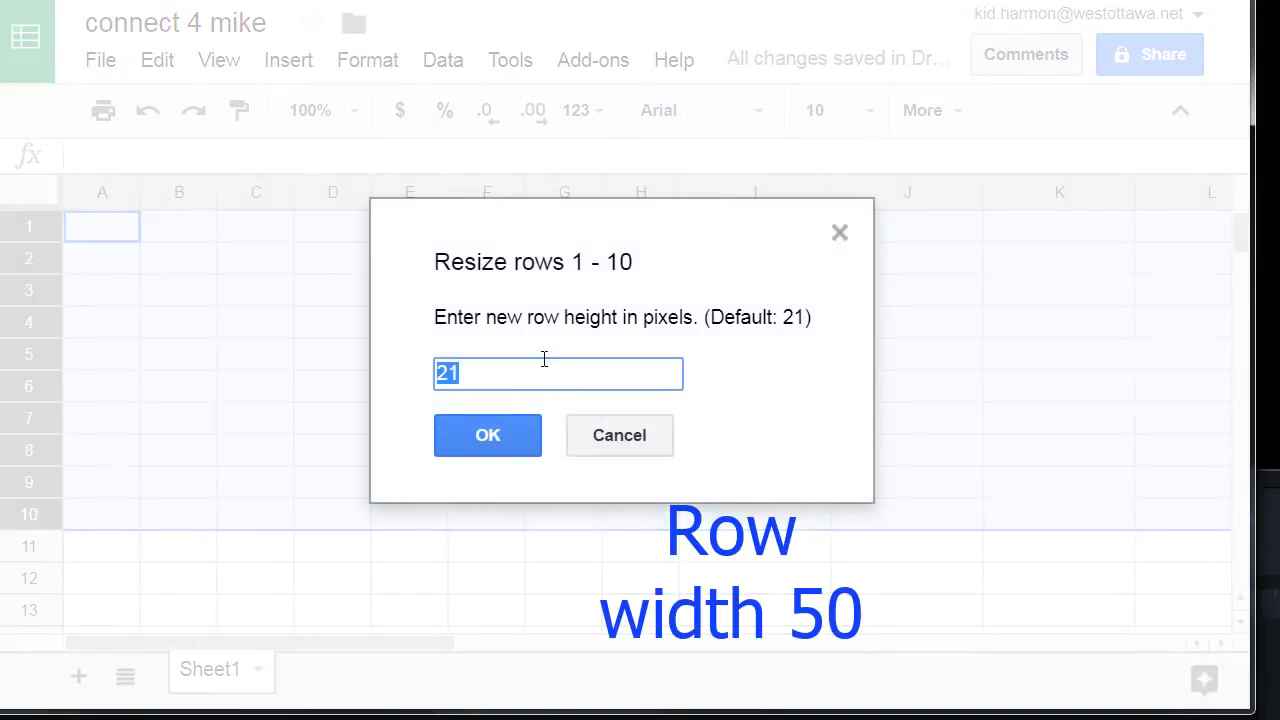
text(50)
key(Return)
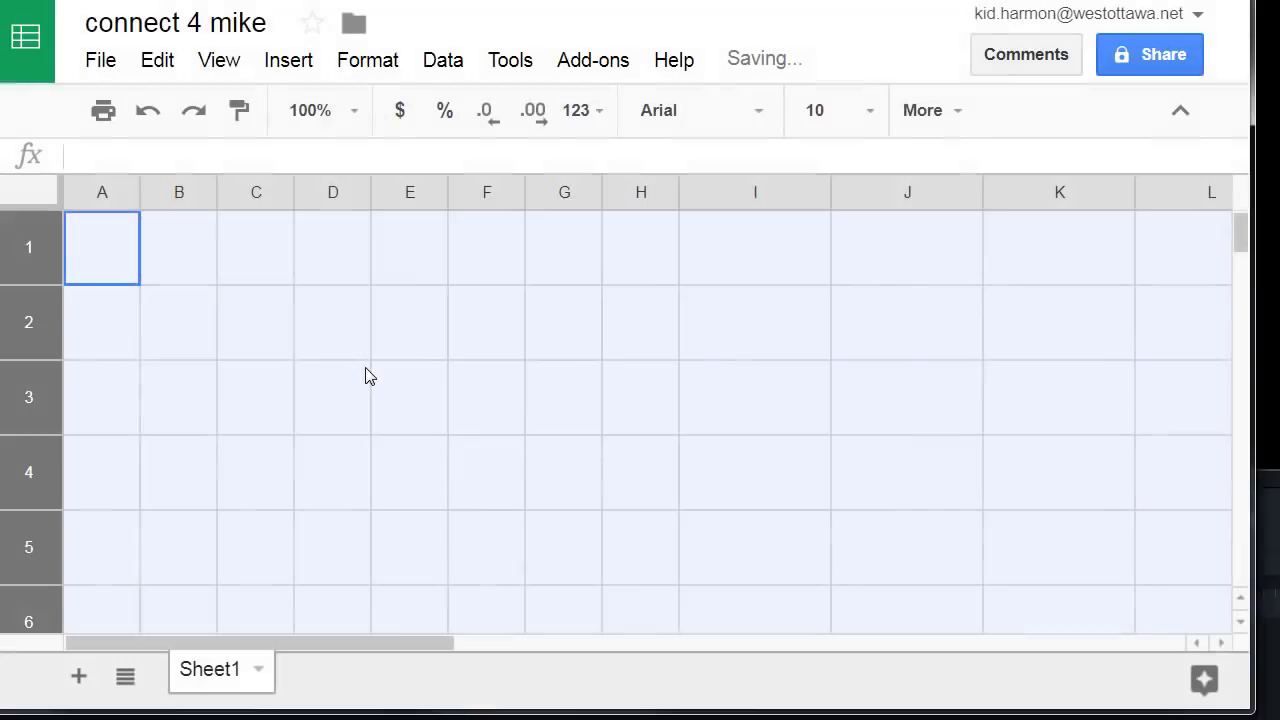
click(168, 340)
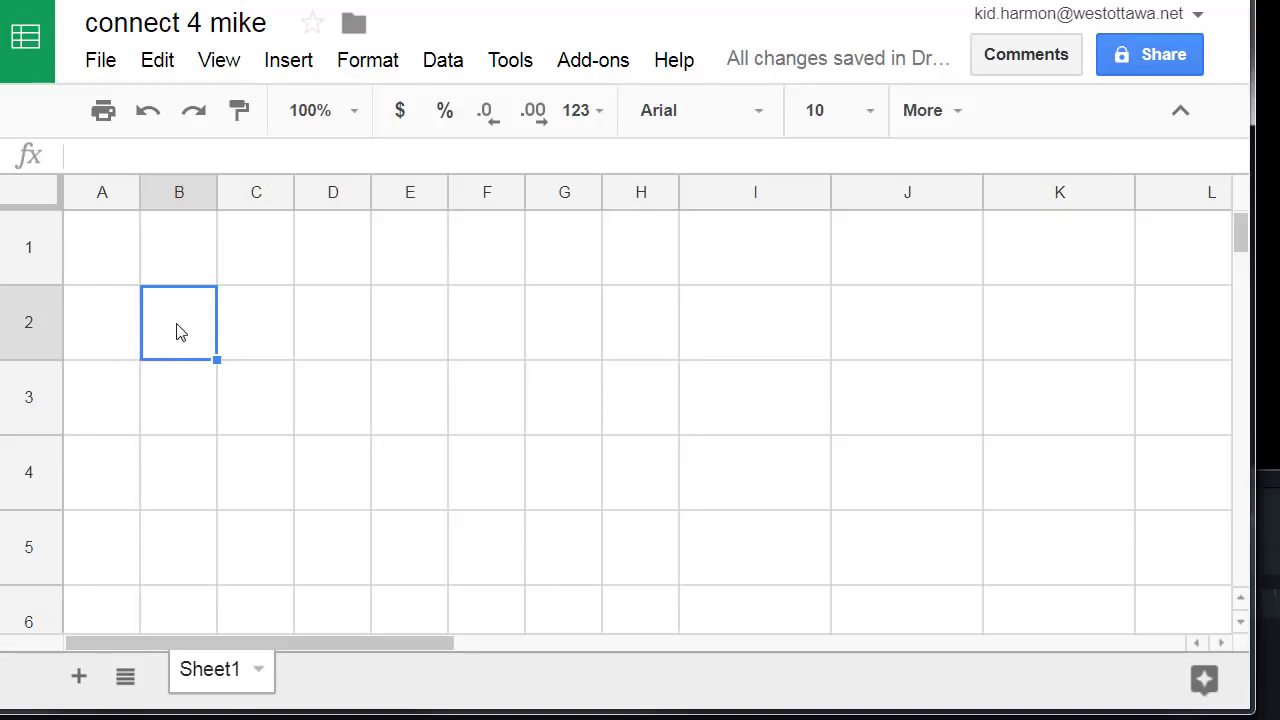
Step: Apply blue all-borders to B2:H7 to draw the 7-by-6 board grid
drag(178, 332, 603, 360)
scroll(603, 368, up, 3)
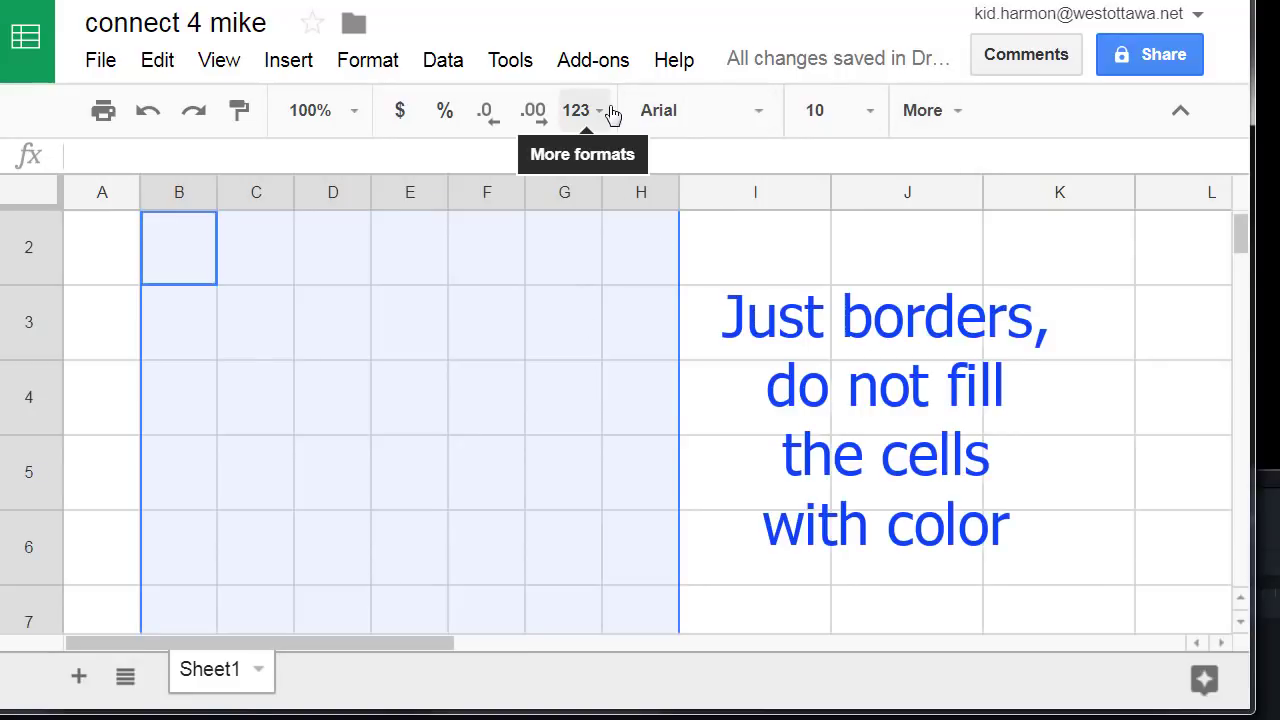
click(950, 112)
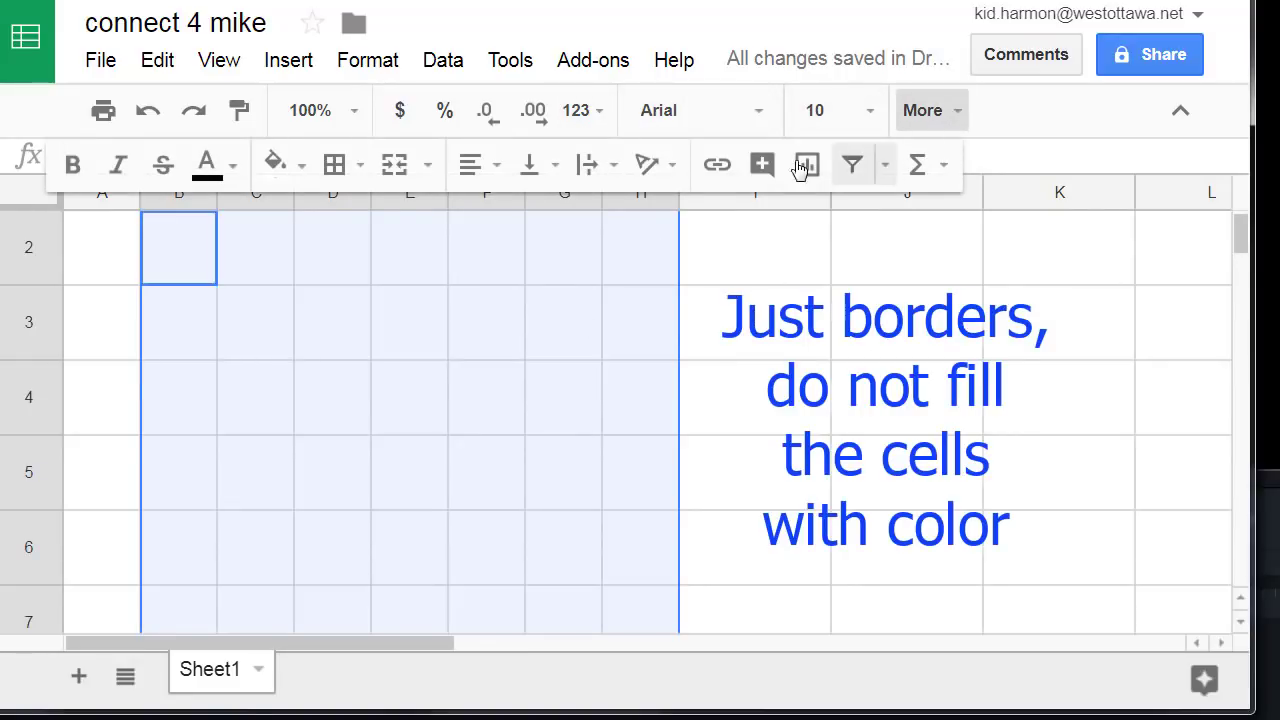
click(340, 170)
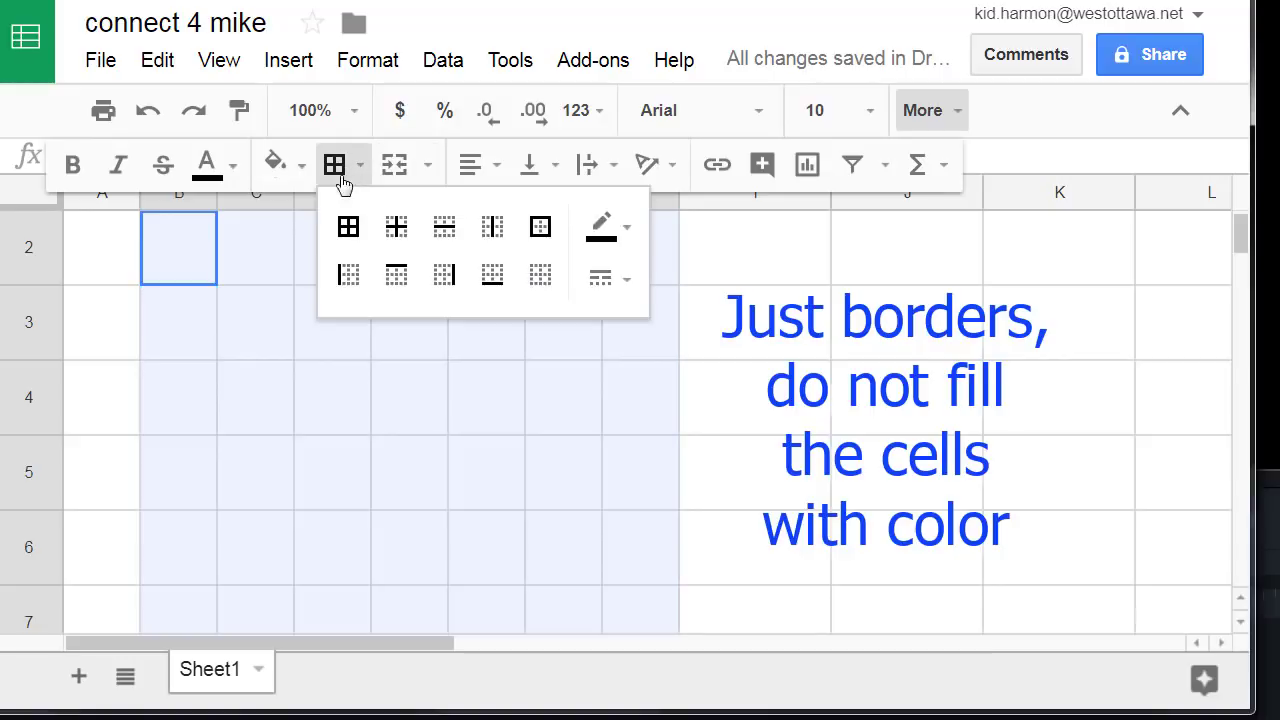
click(614, 248)
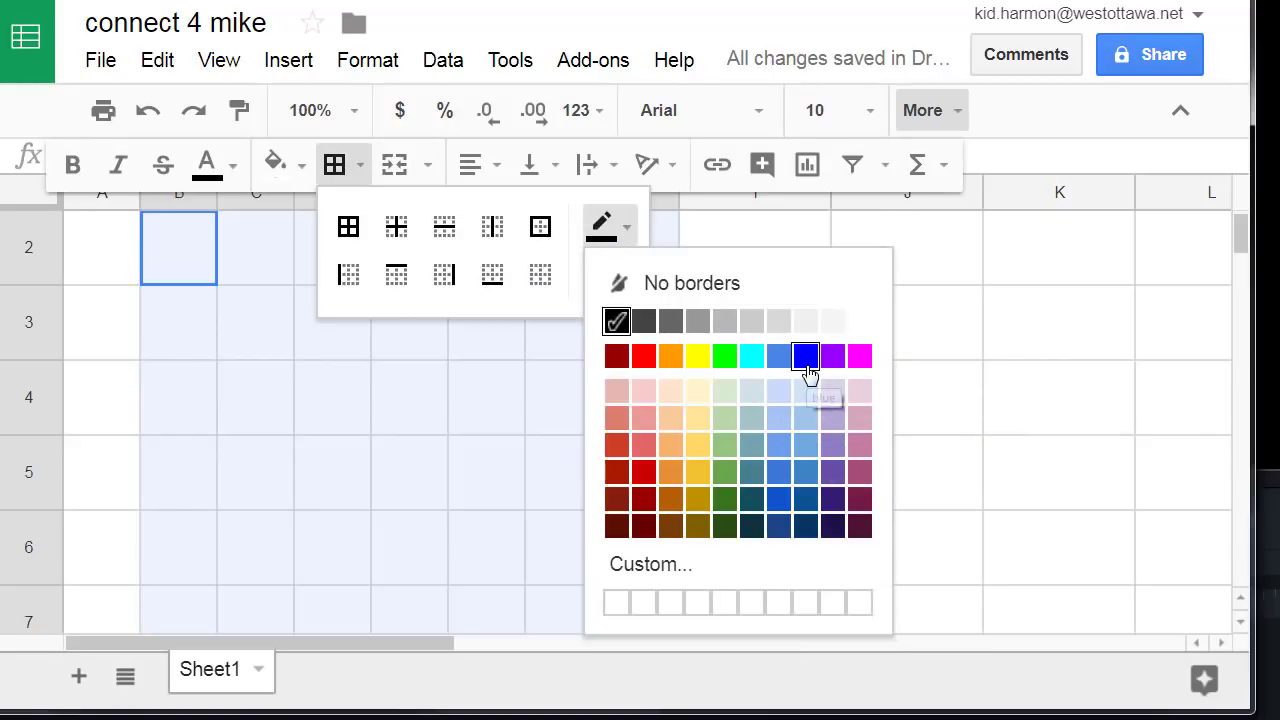
click(807, 362)
click(345, 232)
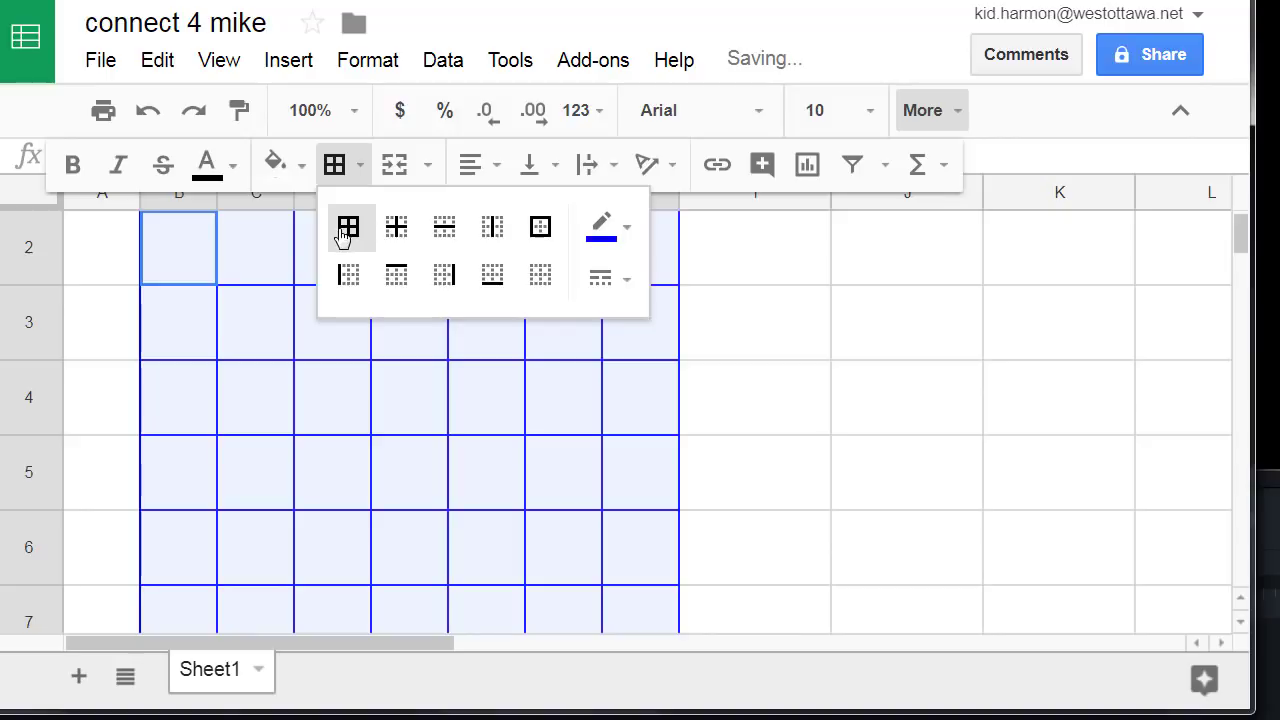
scroll(258, 403, down, 3)
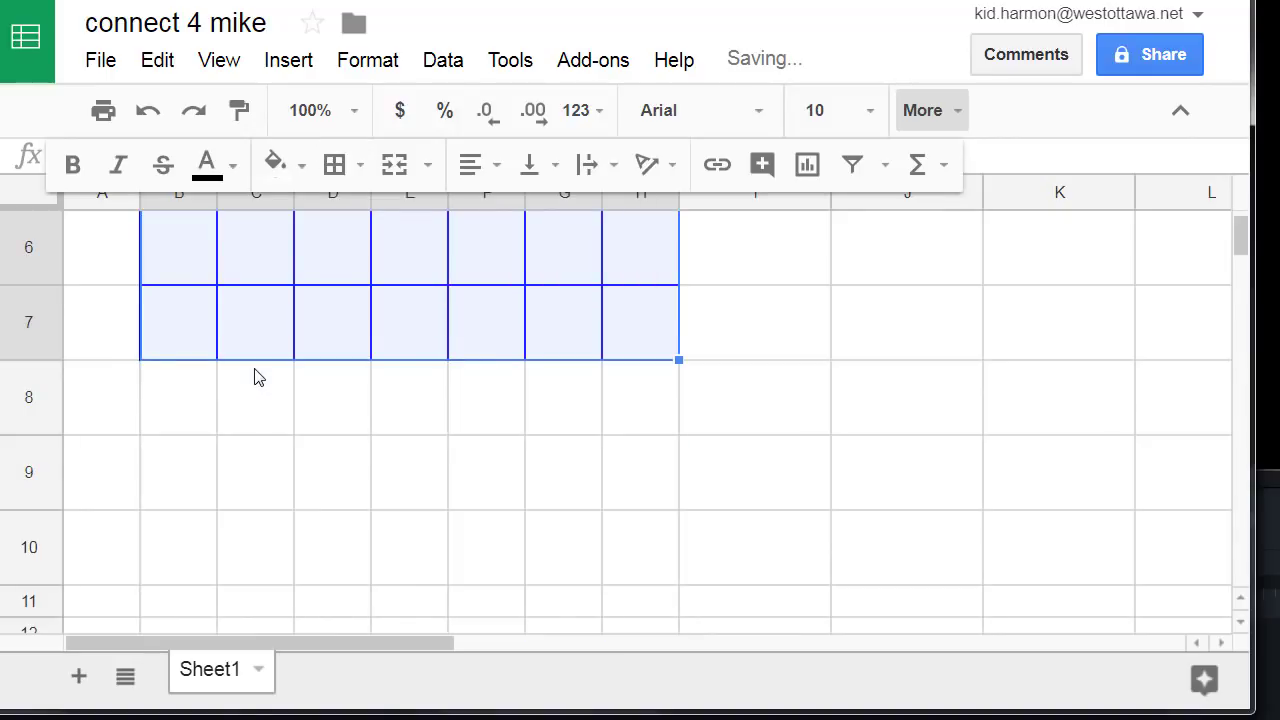
drag(203, 466, 250, 471)
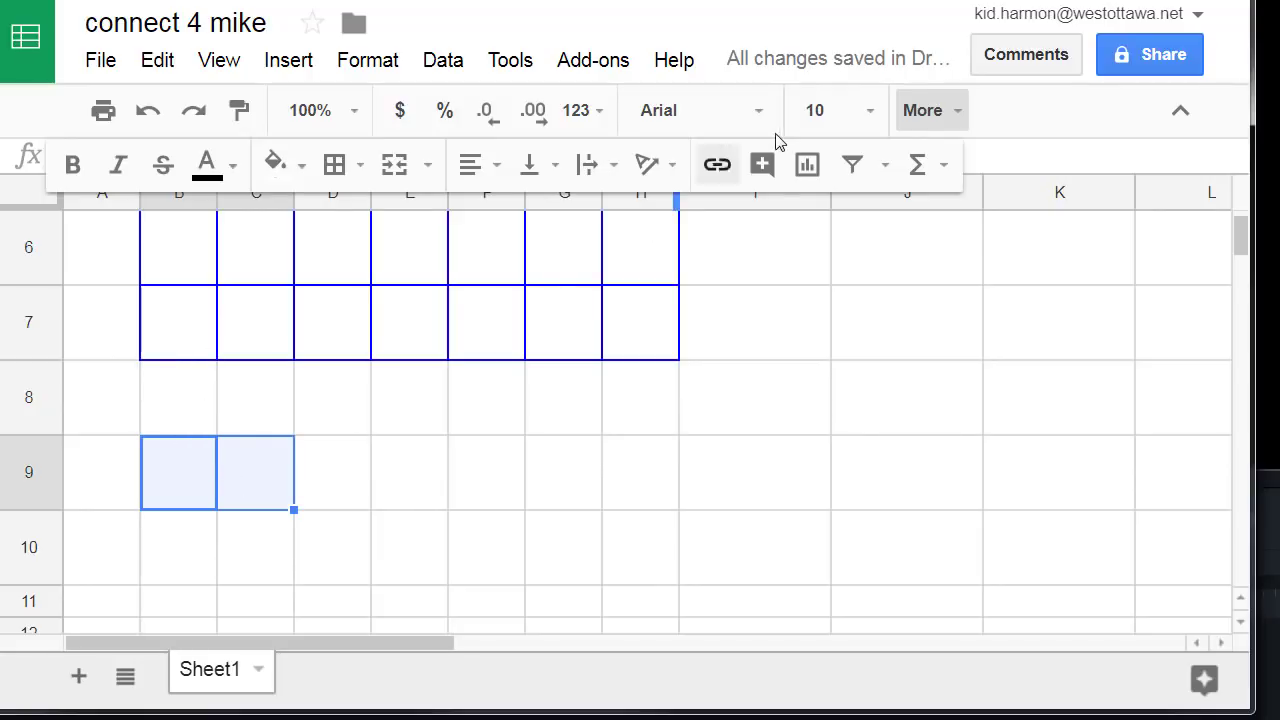
Step: Apply all borders to cells B9 and C9
click(333, 165)
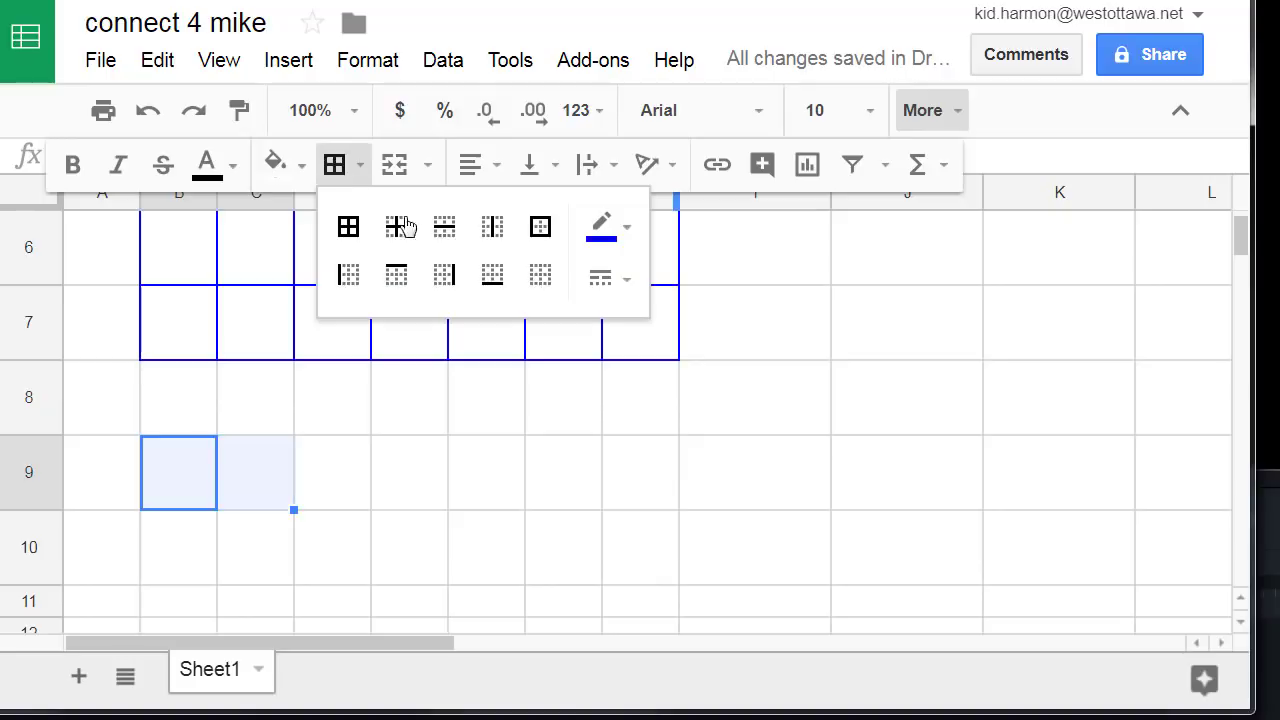
click(352, 236)
click(163, 451)
click(245, 481)
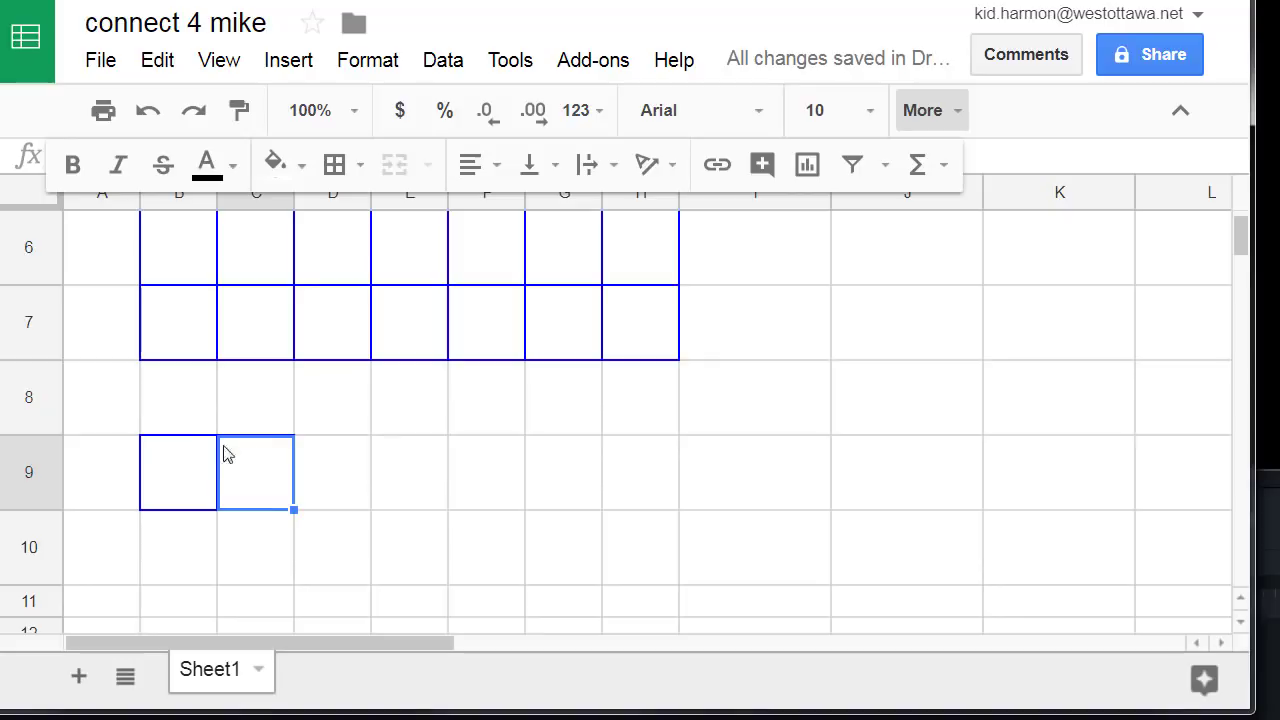
Step: Enter the game pieces: X in B9 and O in C9
click(189, 477)
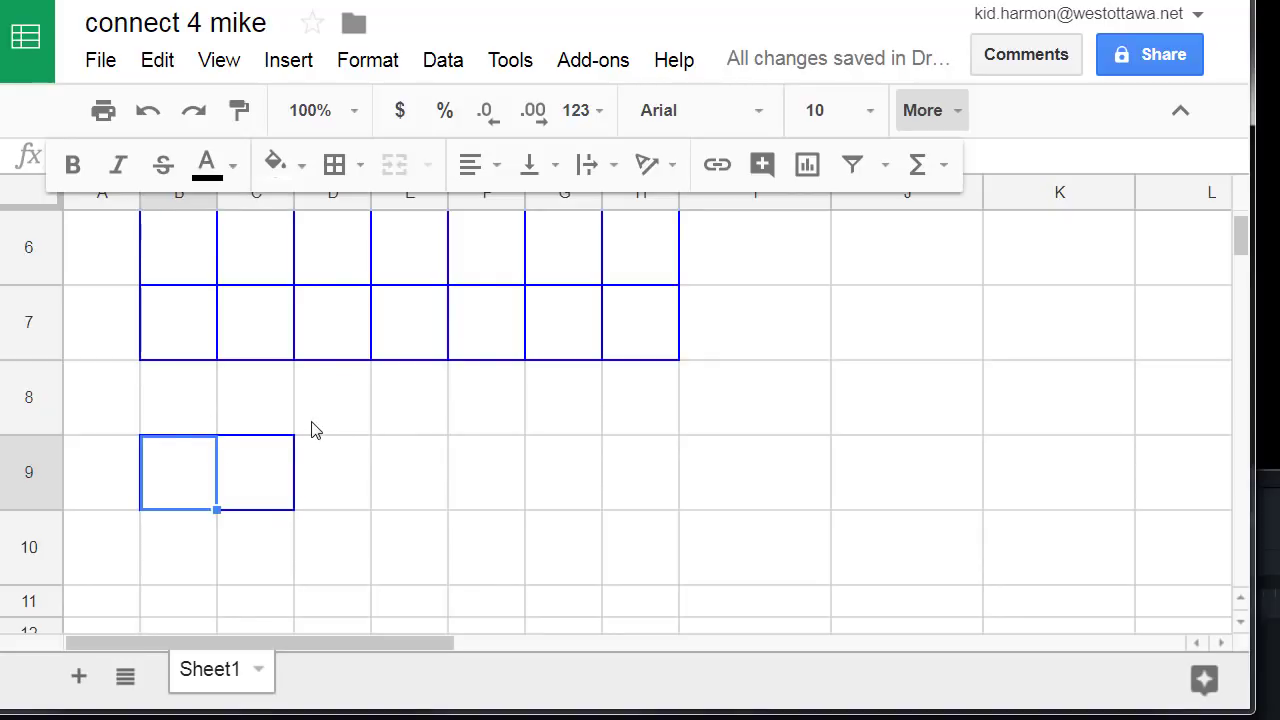
scroll(312, 430, up, 3)
scroll(324, 414, up, 1)
scroll(322, 405, down, 3)
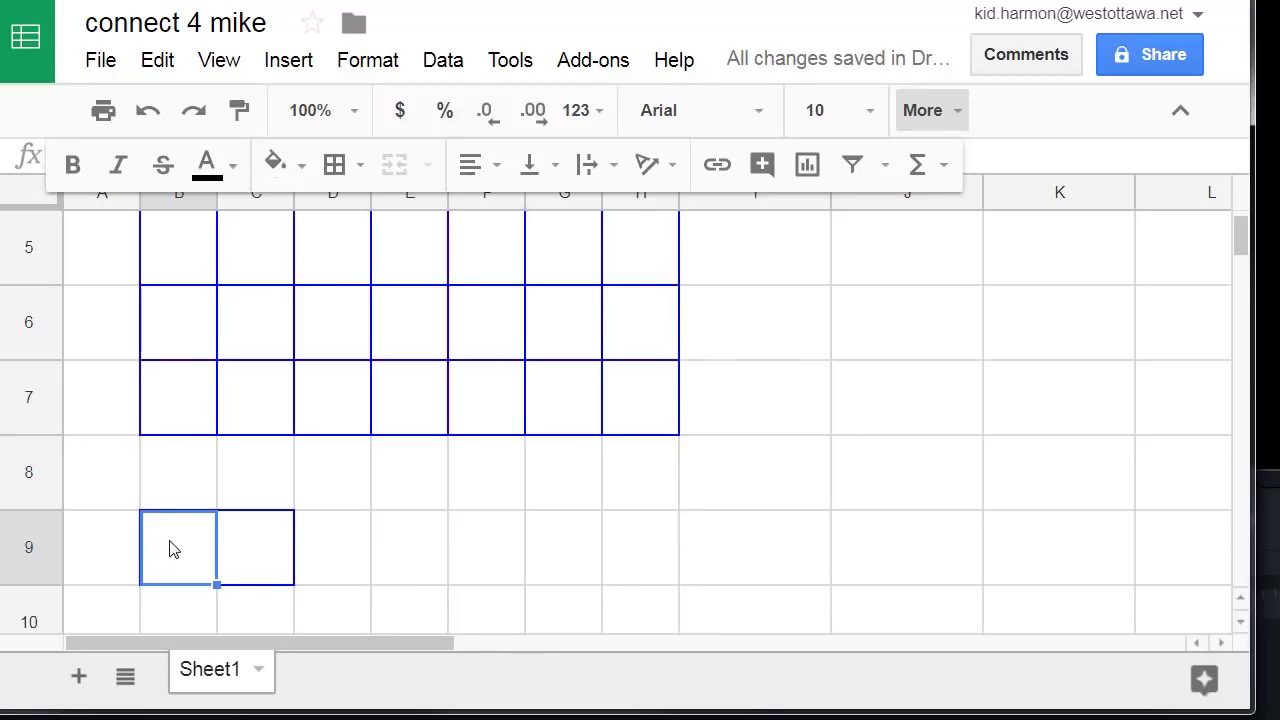
text(X)
click(254, 561)
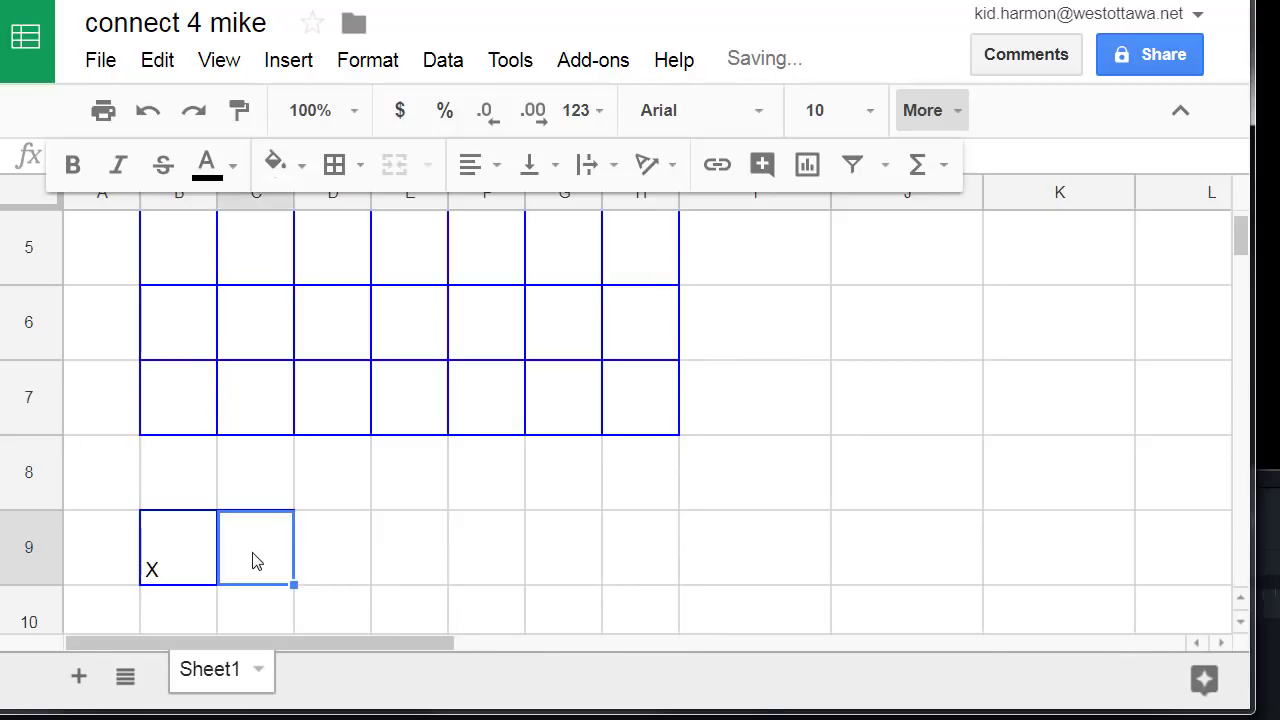
text(O)
click(304, 545)
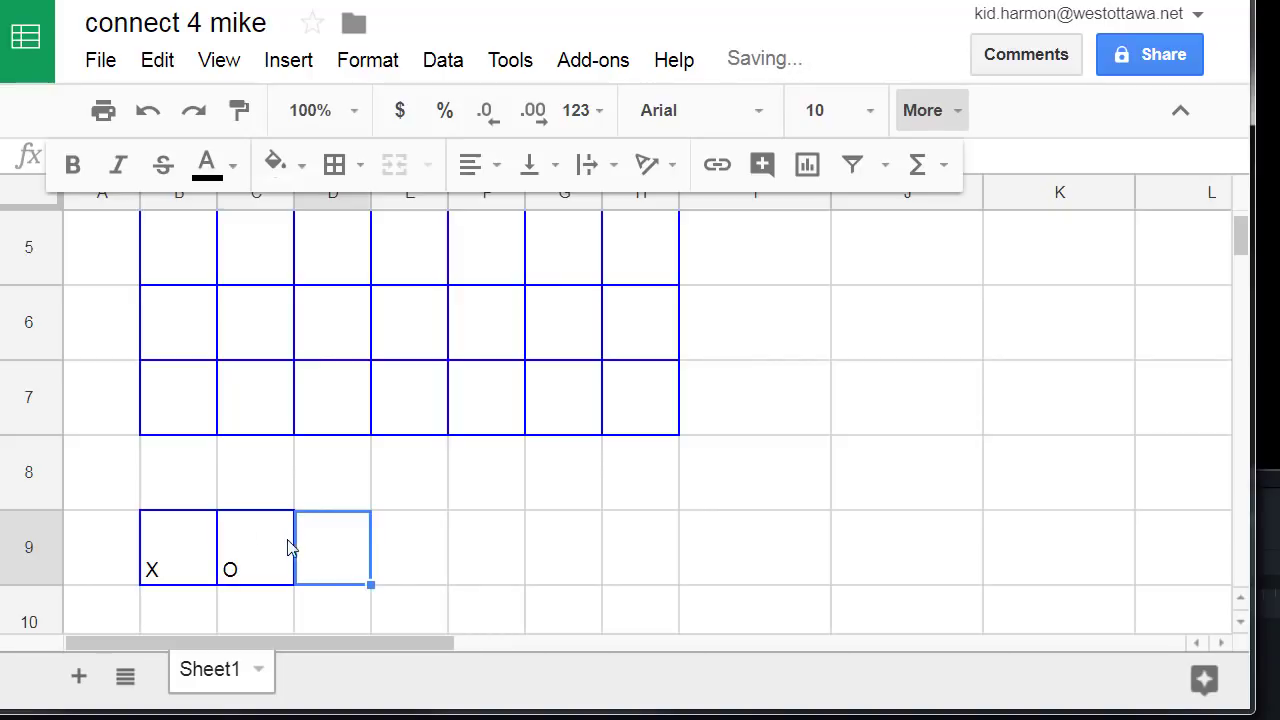
drag(157, 540, 250, 540)
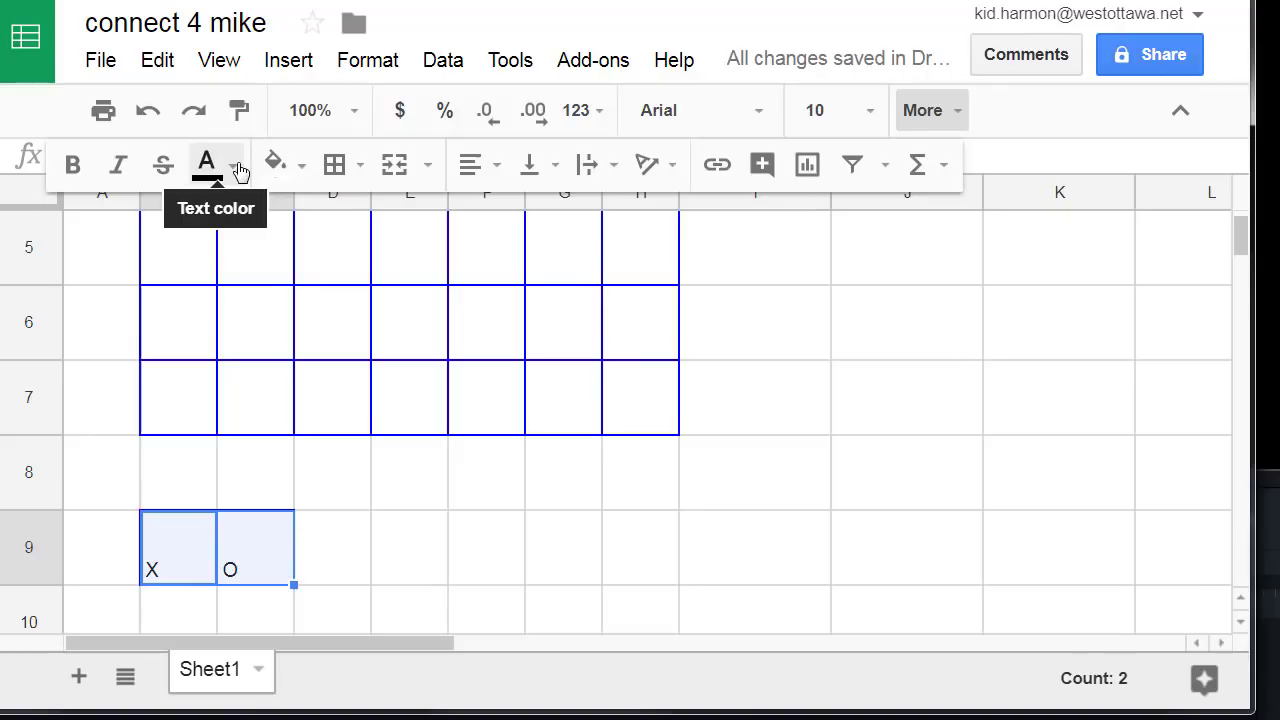
Step: Make the X and O font size 24, centred horizontally and vertically
drag(150, 565, 253, 555)
click(869, 110)
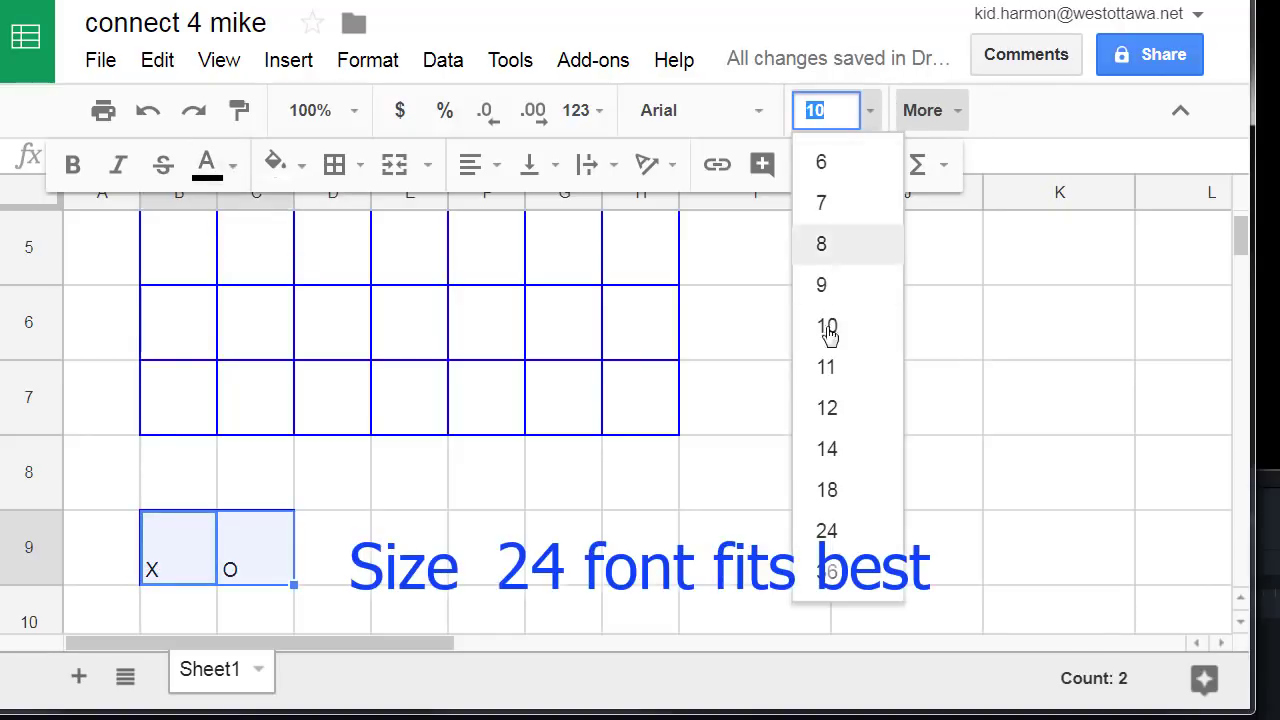
click(826, 530)
click(474, 172)
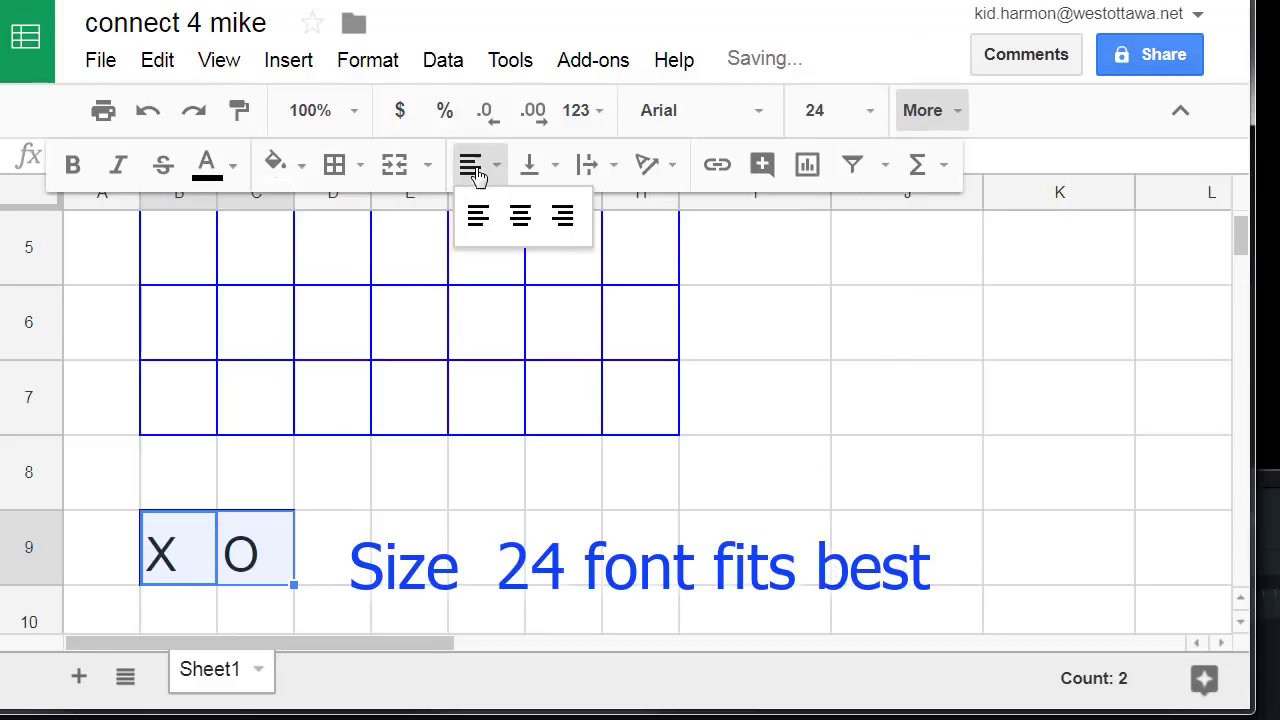
click(522, 239)
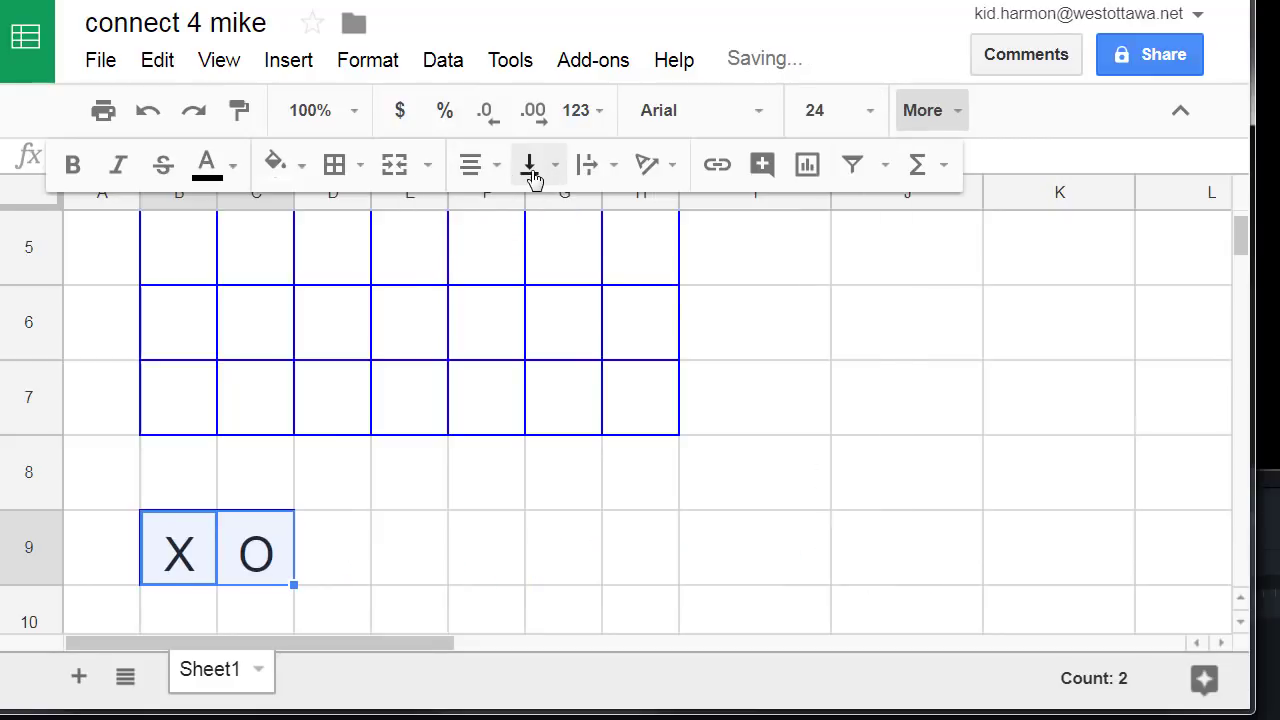
click(529, 172)
click(578, 225)
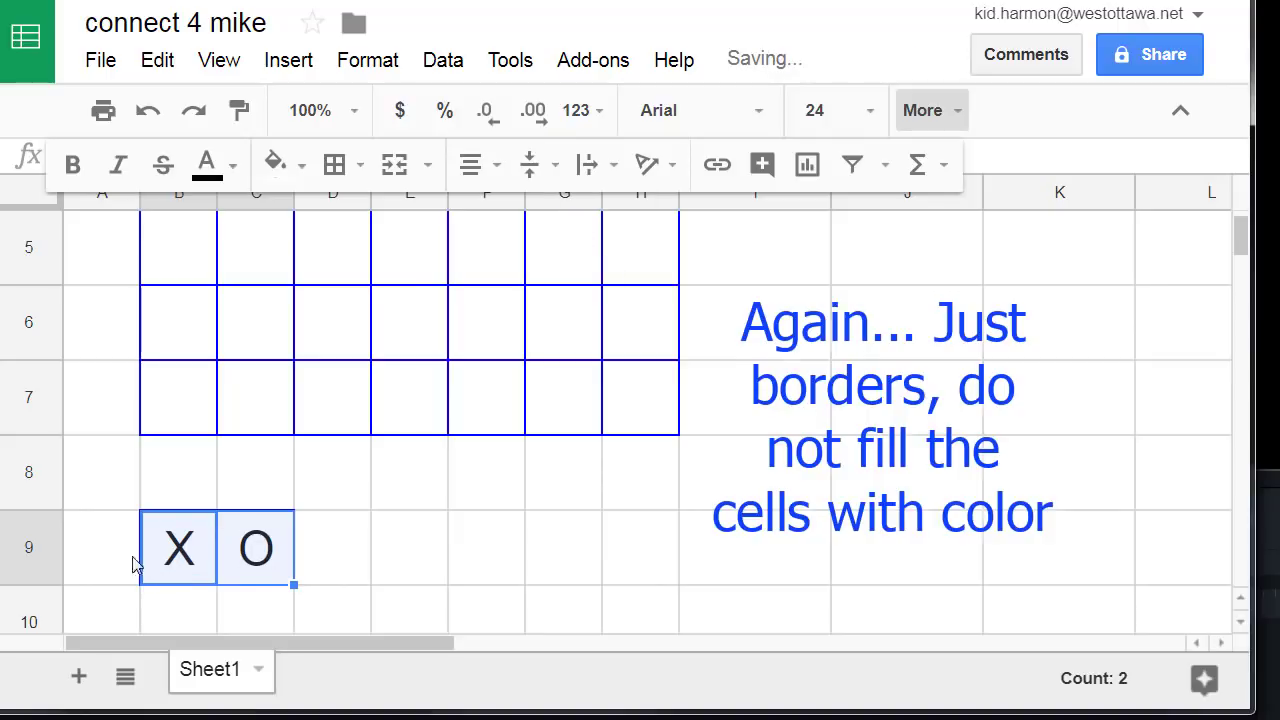
key(Right)
Step: Colour the X red and the O blue
click(185, 558)
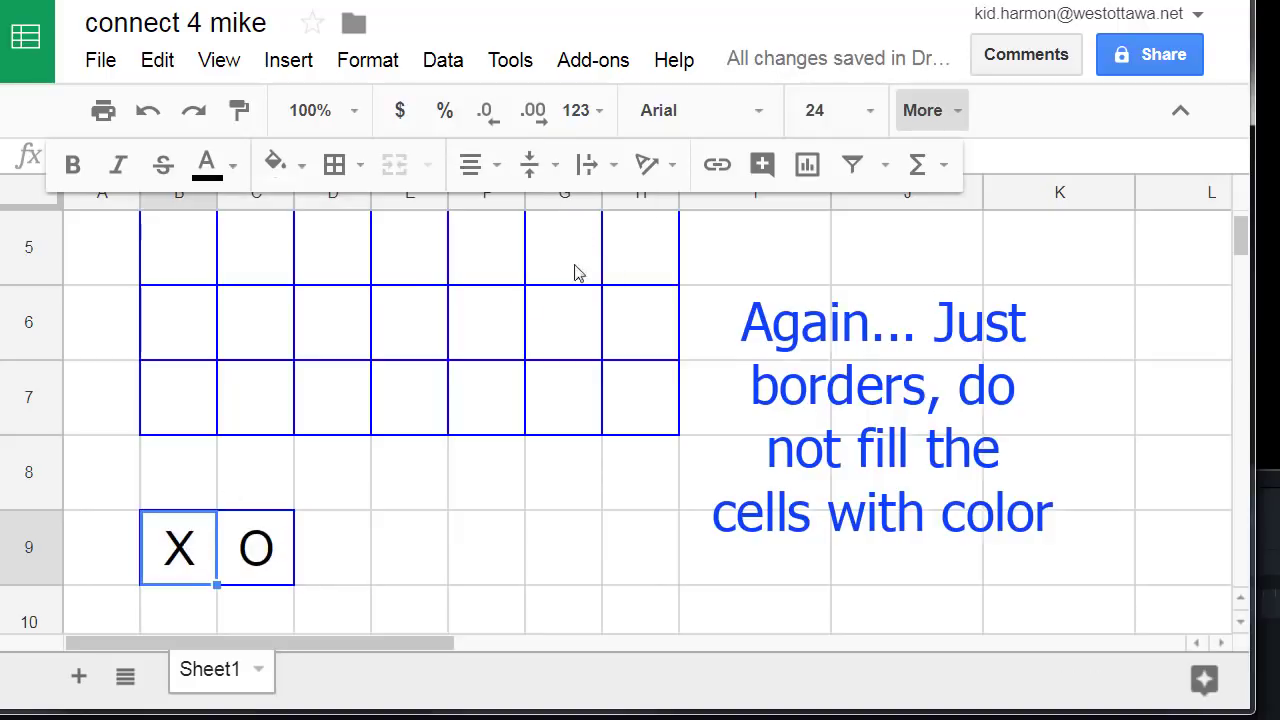
click(216, 166)
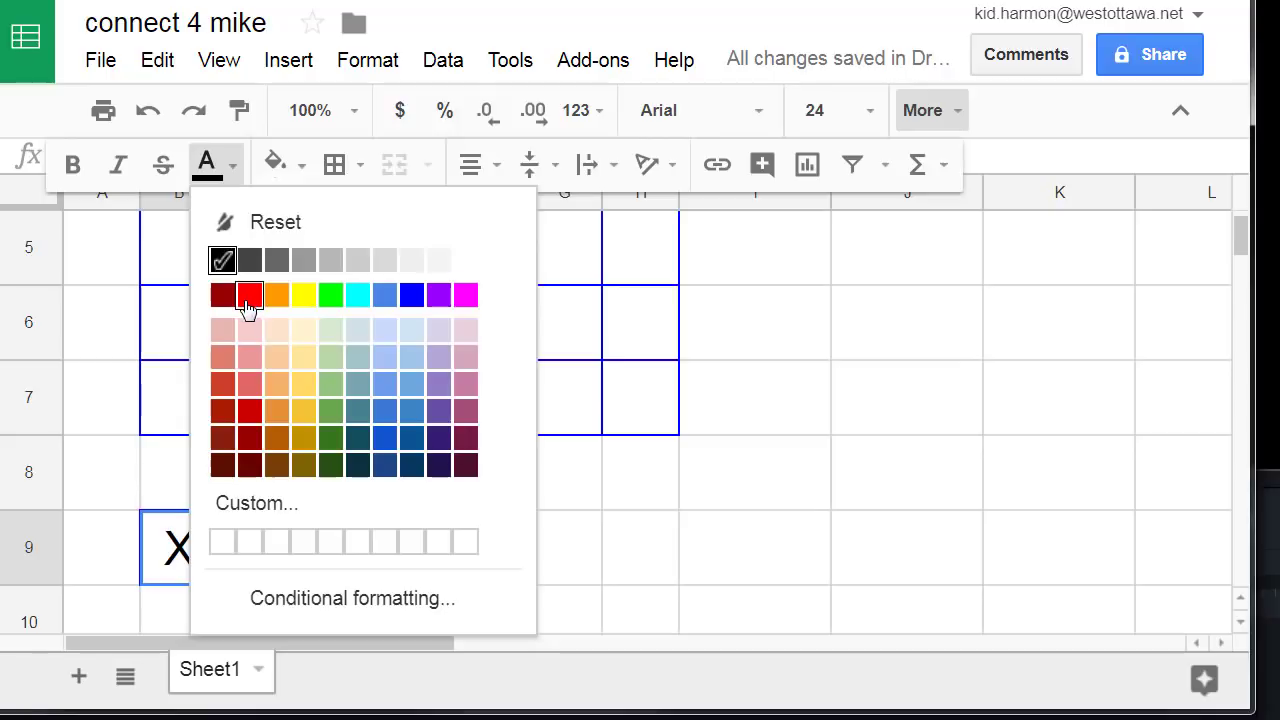
click(249, 296)
click(244, 552)
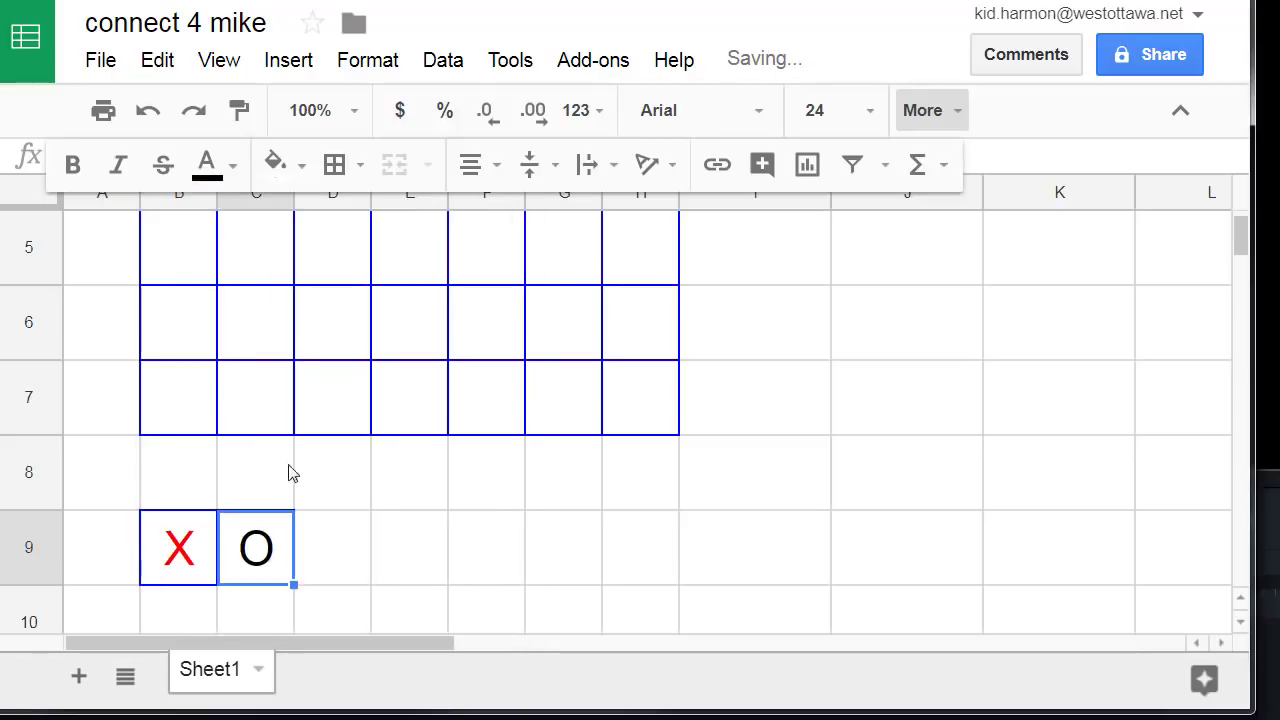
click(210, 166)
click(412, 295)
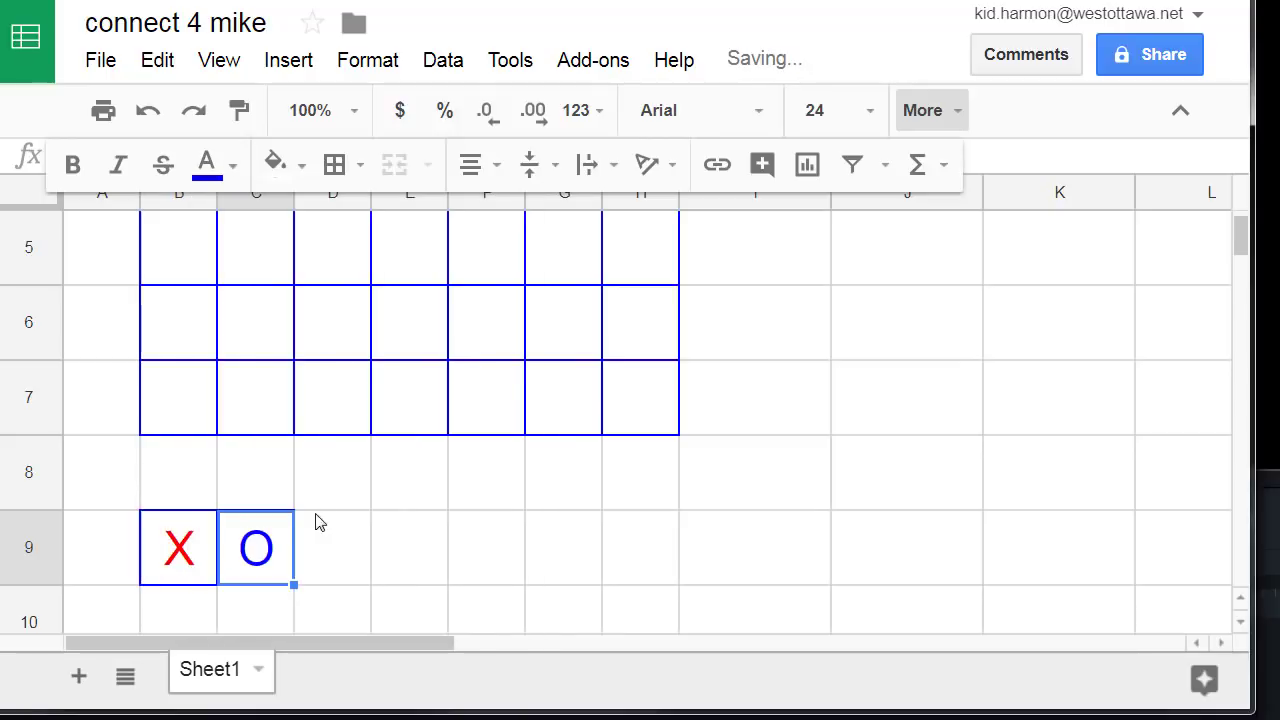
click(336, 507)
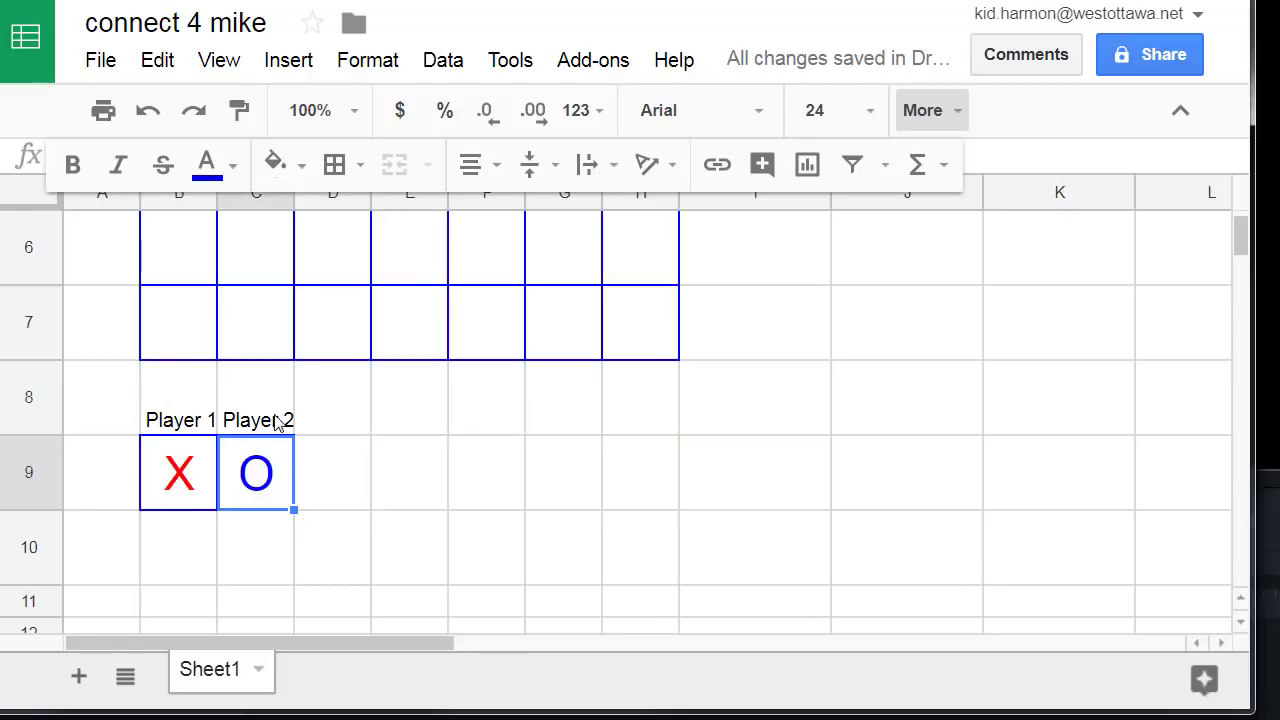
Step: Centre the Player 1 and Player 2 labels in B8:C8 horizontally
drag(193, 422, 258, 420)
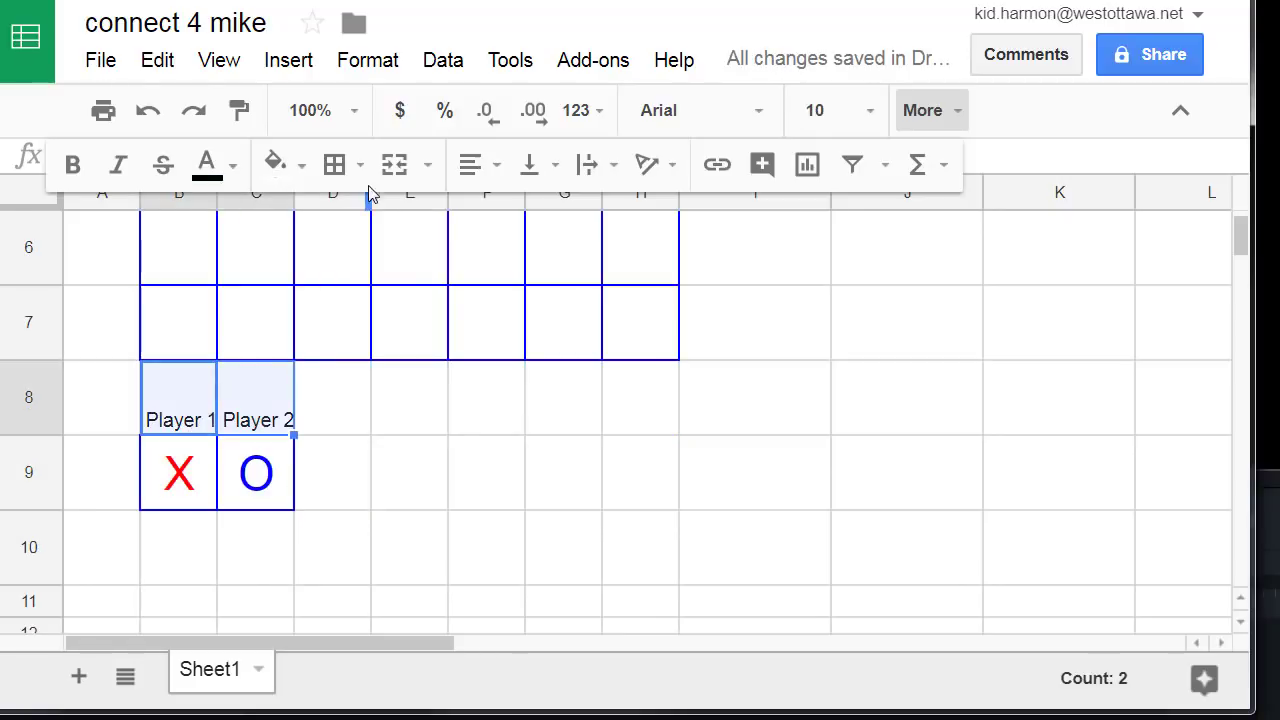
click(470, 164)
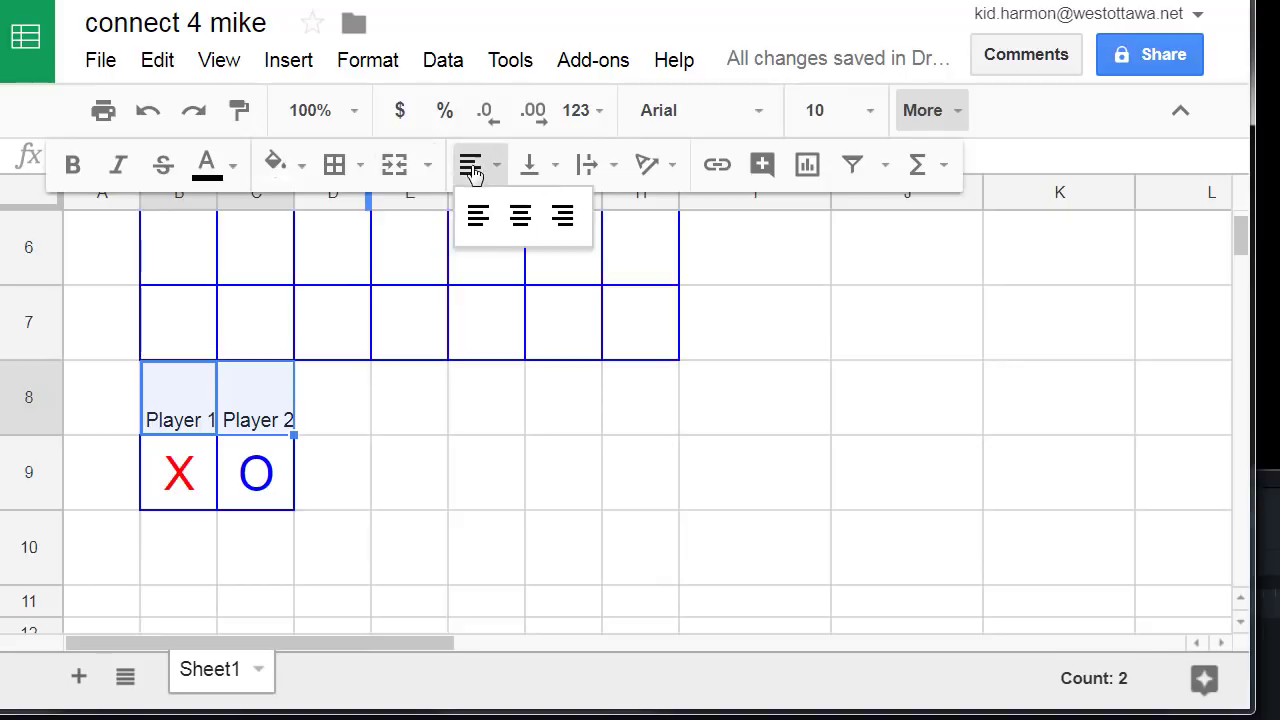
click(520, 214)
click(341, 418)
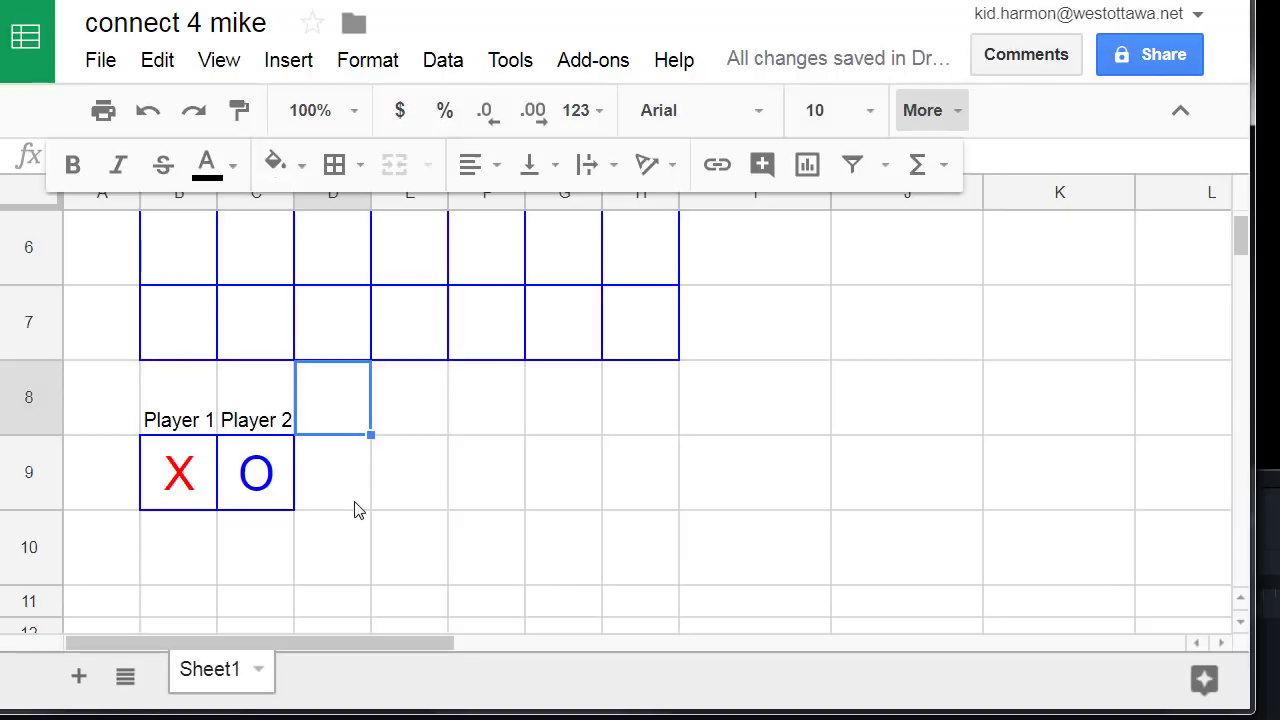
scroll(313, 562, down, 1)
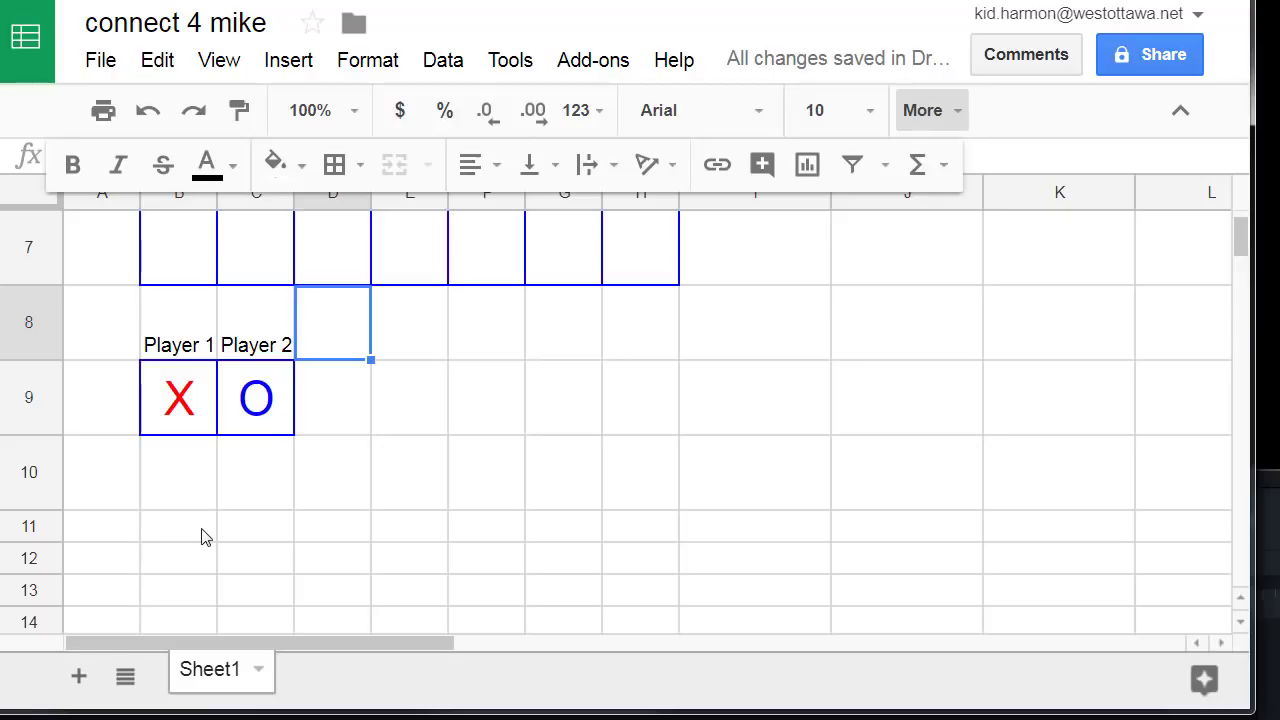
Step: Enter 'Player 1 chat' in A11 and 'Player 2 chat' in A12
click(110, 528)
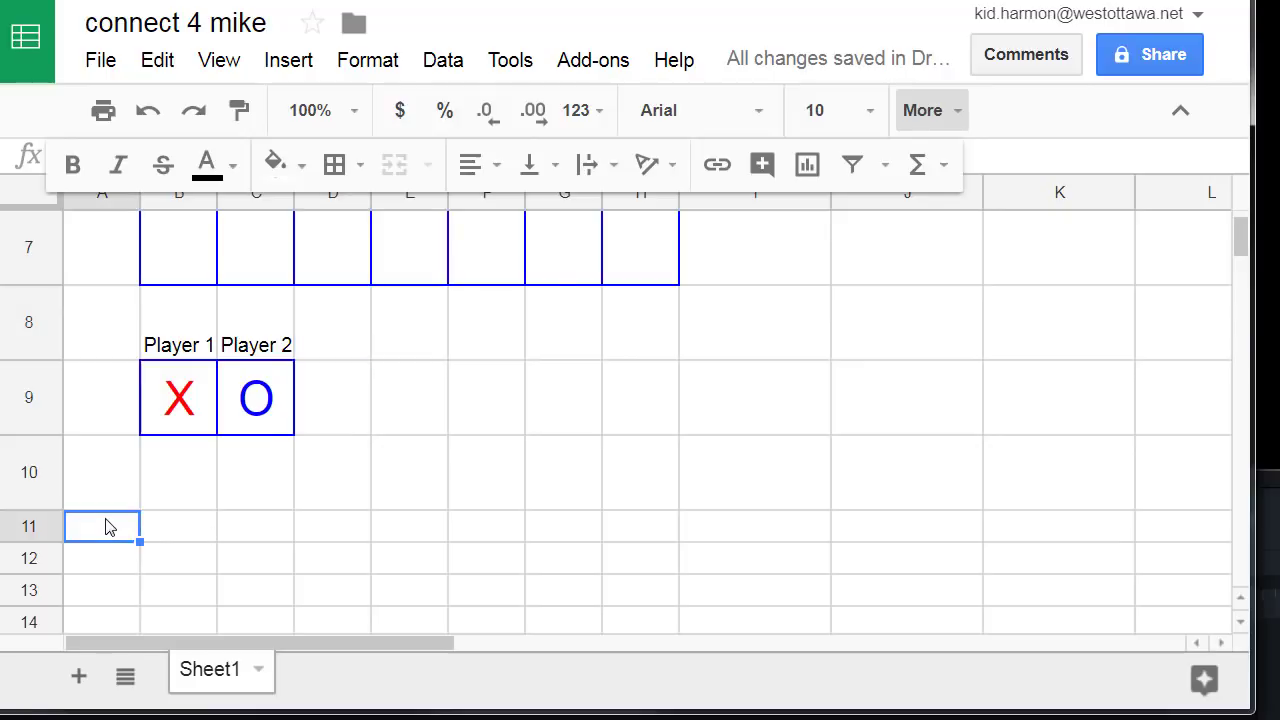
text(Player 1 chat)
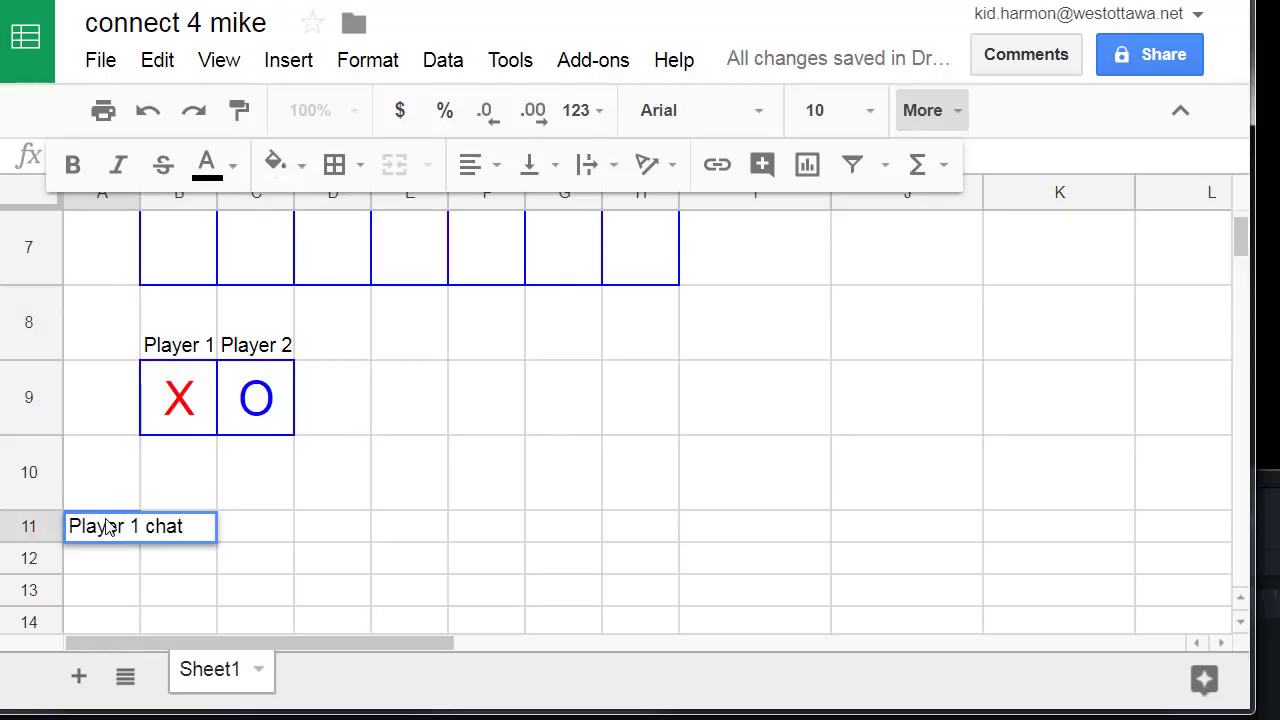
key(Return)
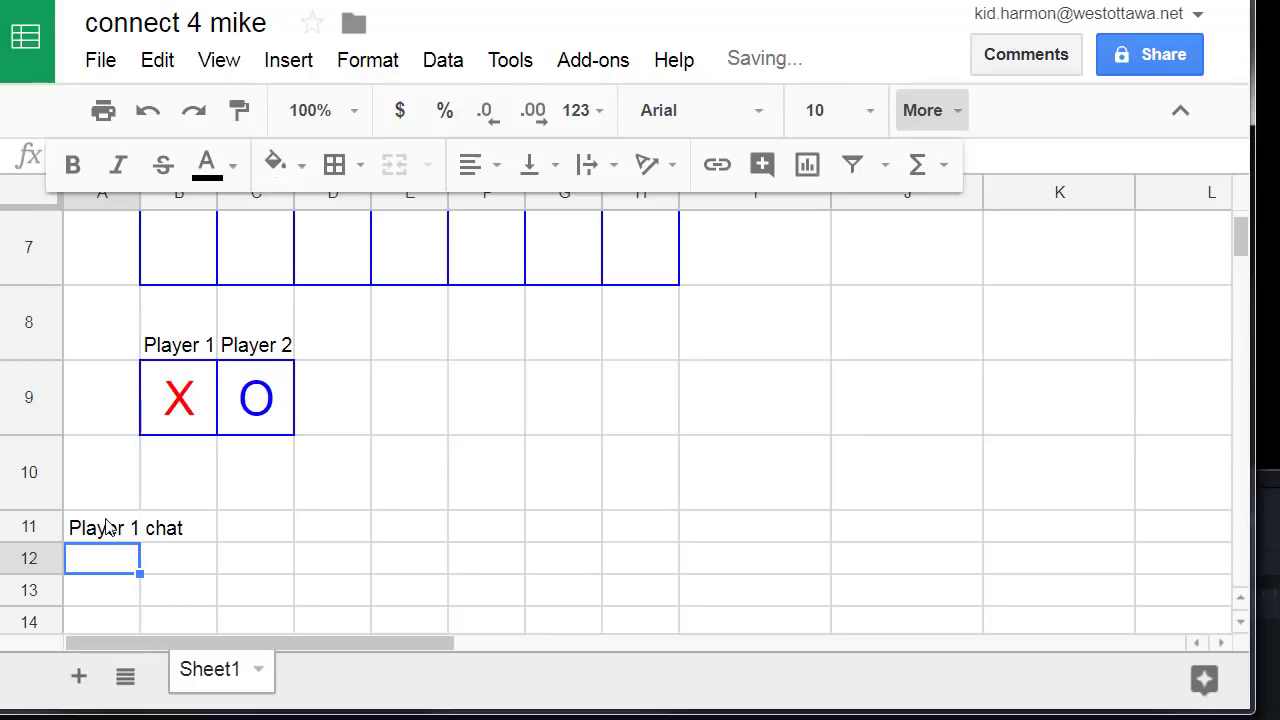
text(Play)
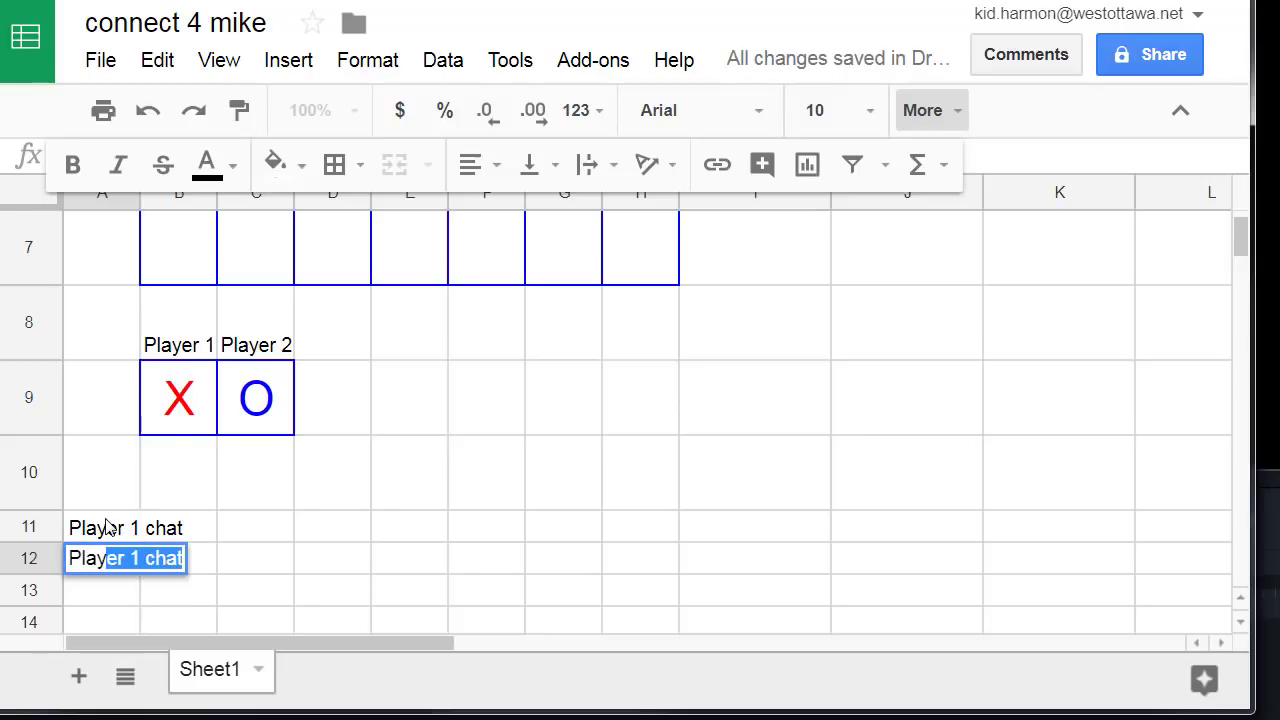
text(er 2 chat)
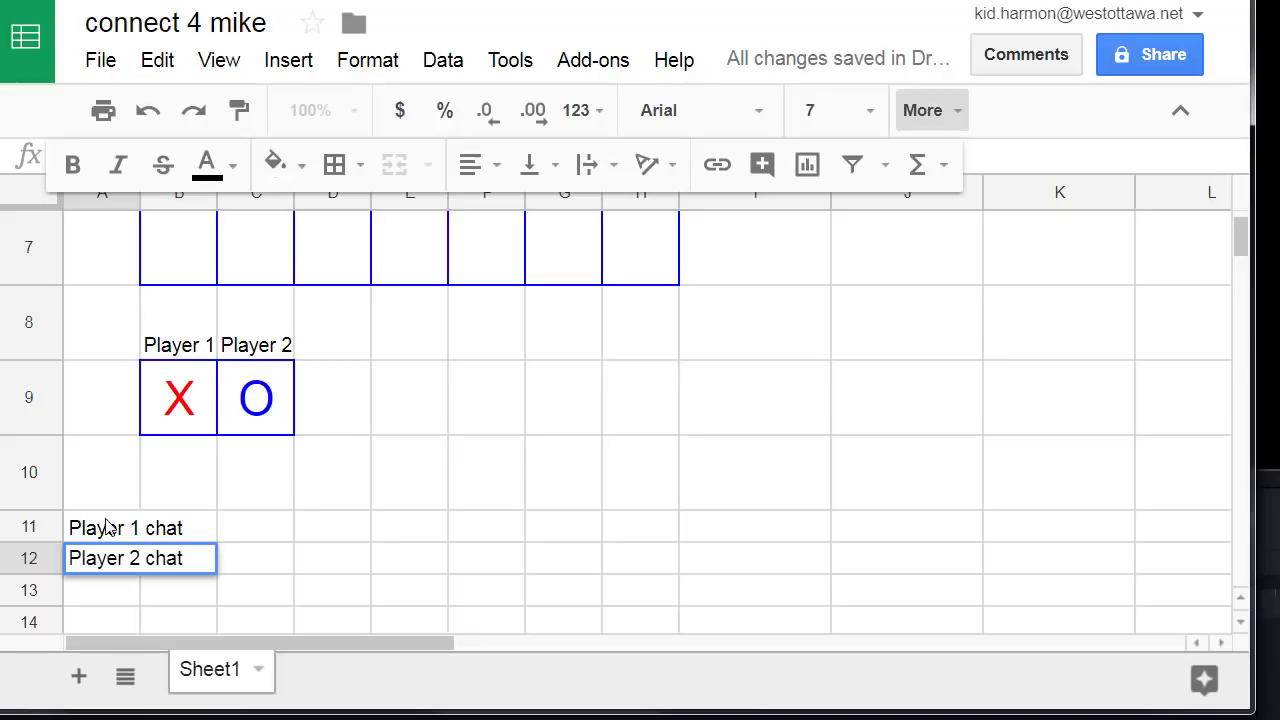
key(Return)
drag(45, 535, 30, 557)
Step: Set rows 11 and 12 to a height of 50 pixels
click(30, 592)
right_click(30, 558)
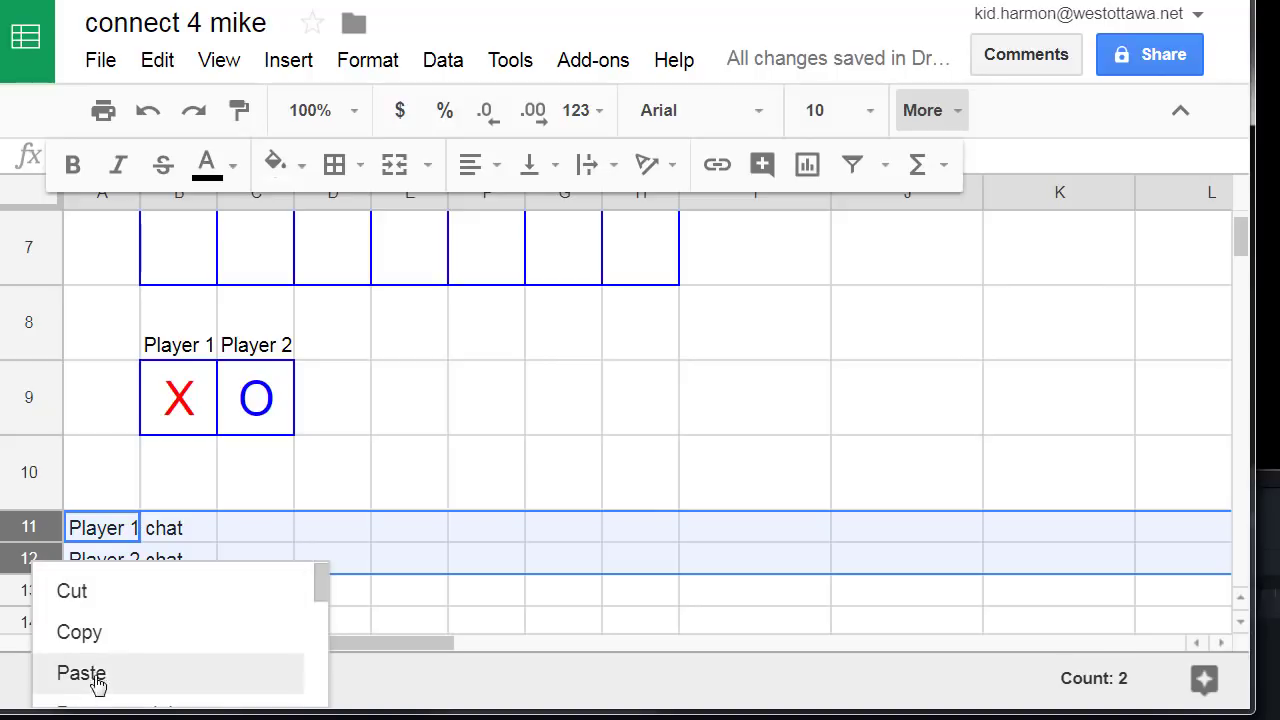
scroll(114, 623, down, 5)
scroll(114, 623, down, 2)
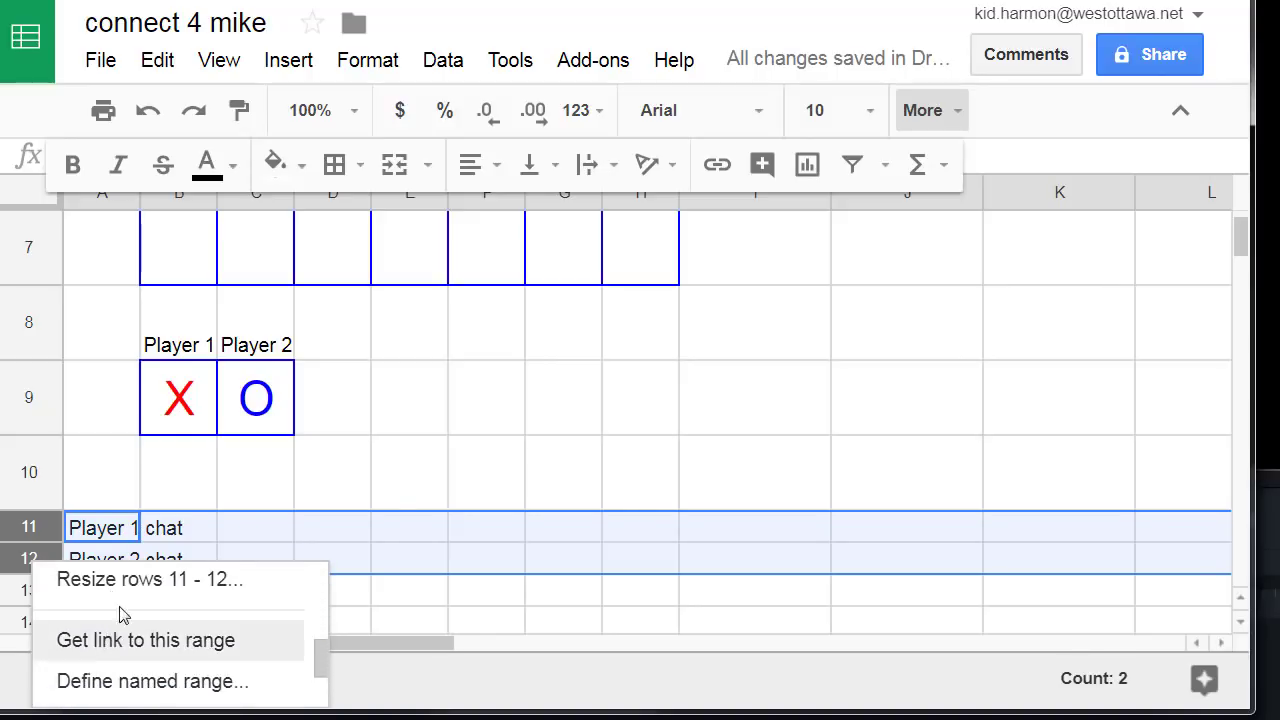
click(130, 593)
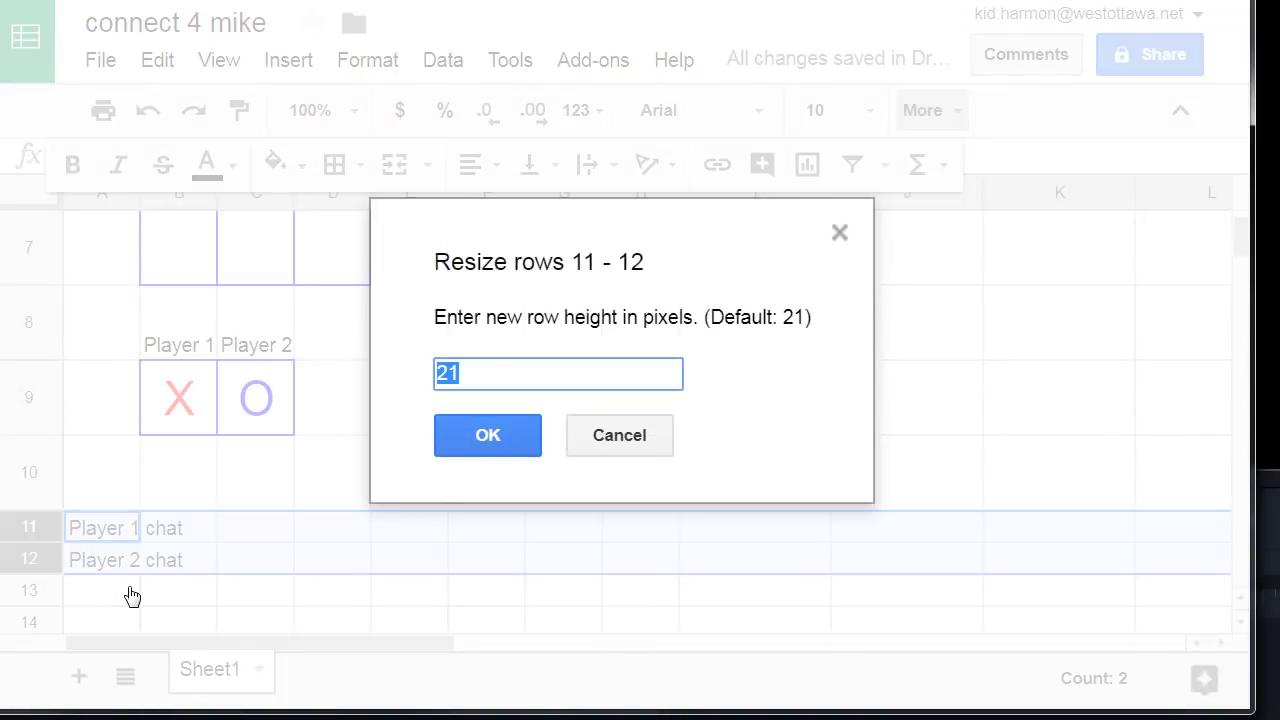
text(50)
key(Return)
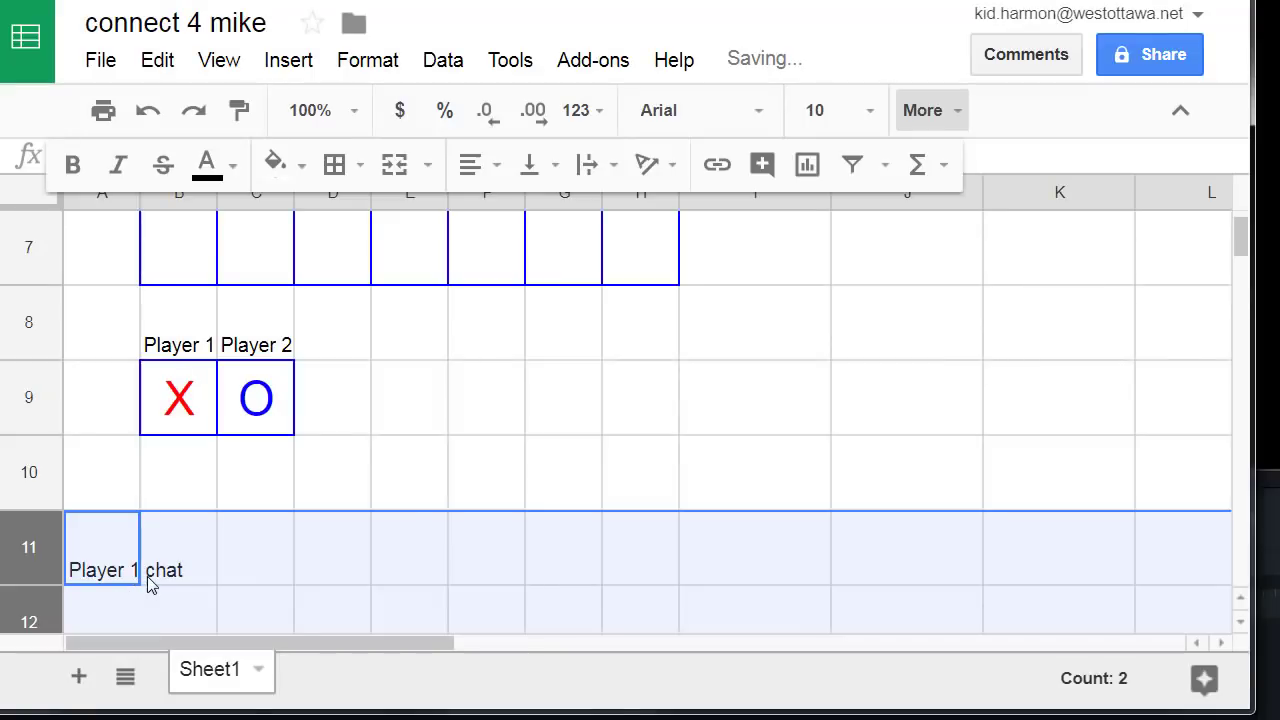
click(186, 572)
drag(195, 563, 626, 554)
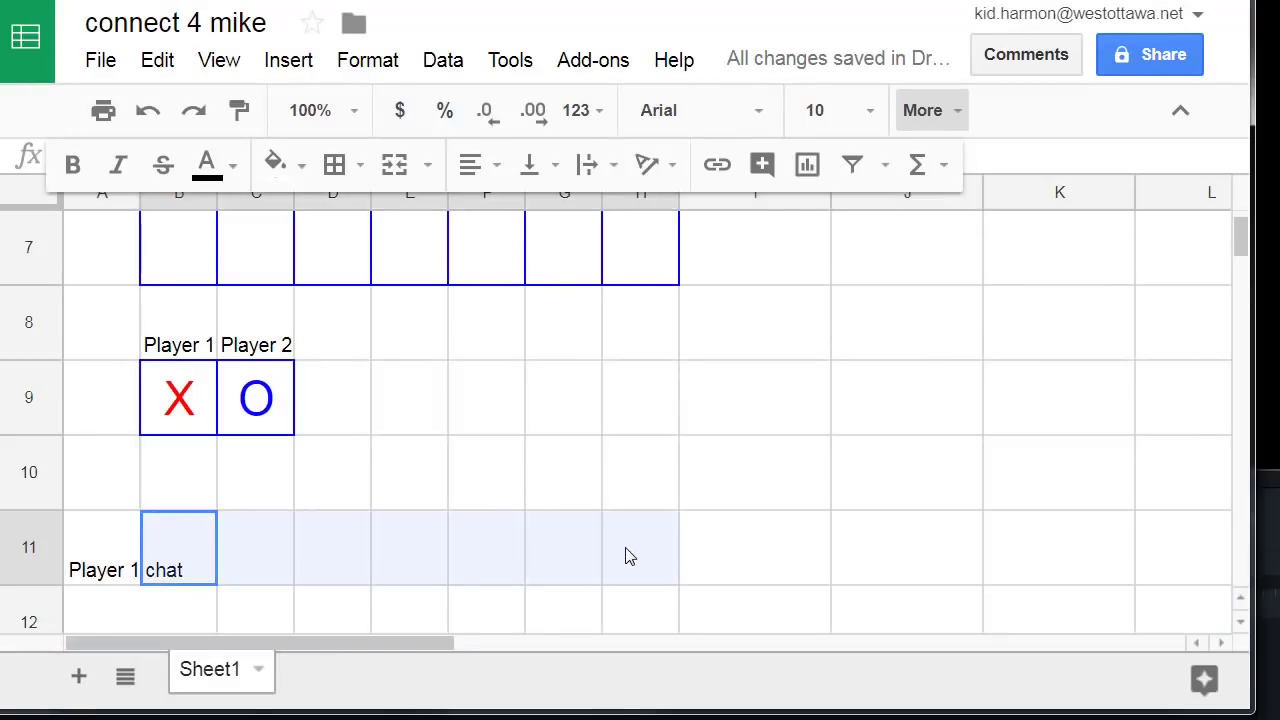
Step: Merge B11:H11 and B12:H12 into two wide chat cells
click(397, 166)
scroll(231, 403, down, 3)
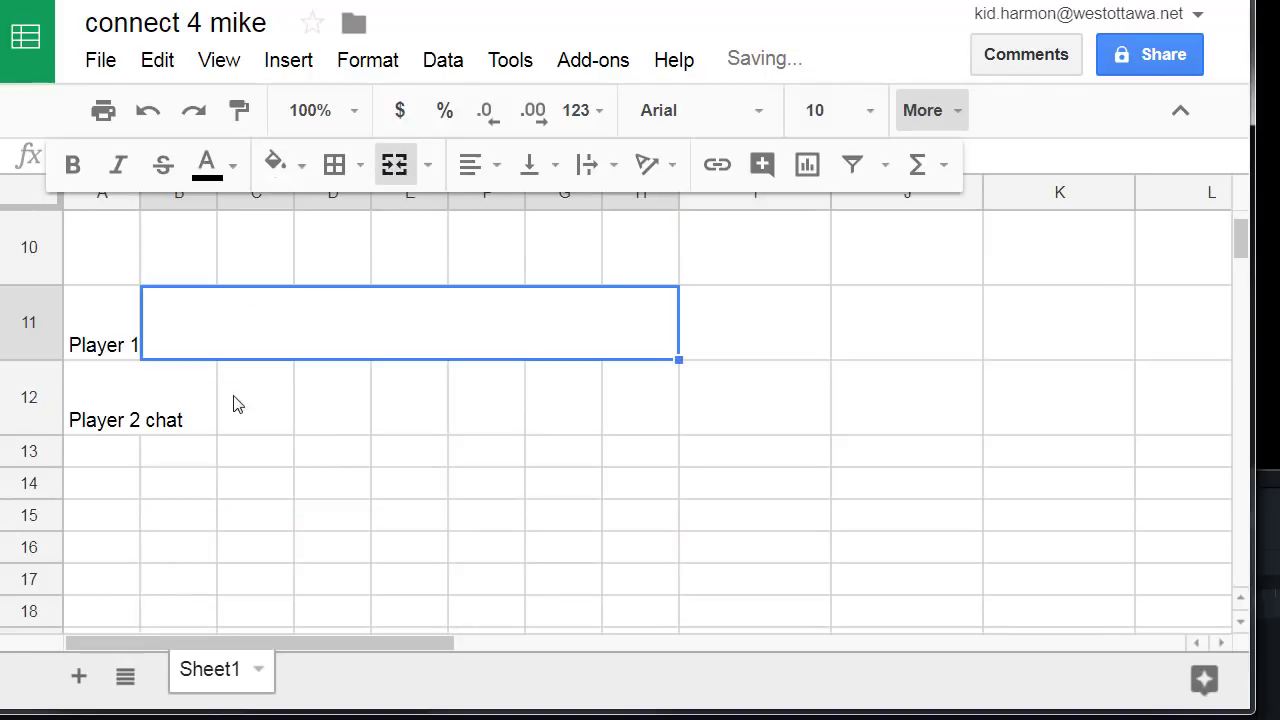
click(183, 397)
drag(181, 397, 616, 386)
click(395, 166)
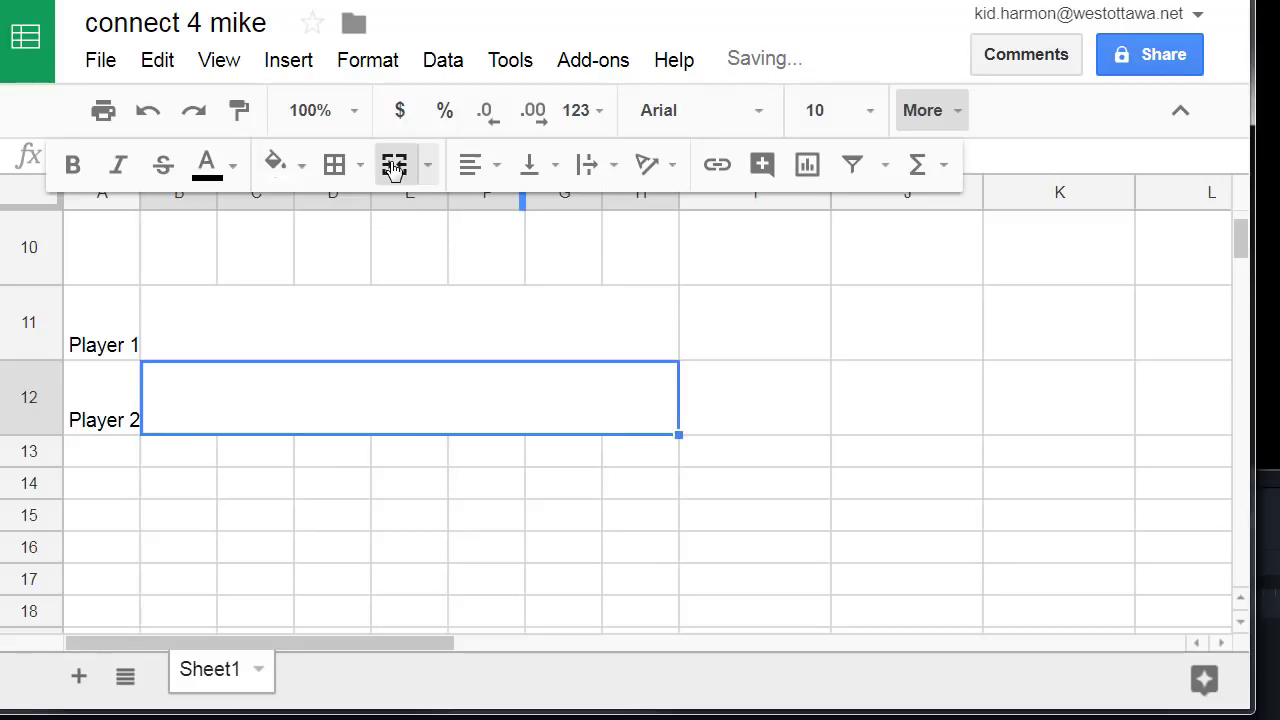
click(105, 337)
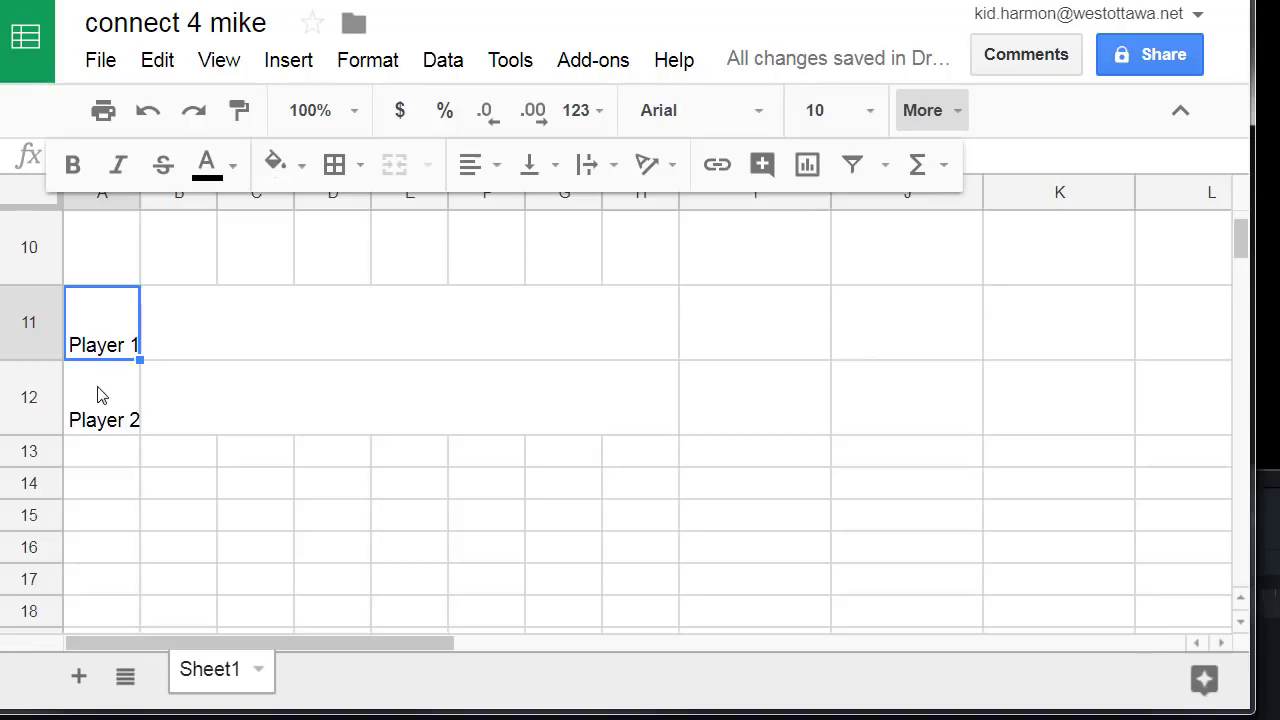
Step: Wrap the Player 1 chat and Player 2 chat labels in A11 and A12 onto two lines
click(95, 391)
click(100, 337)
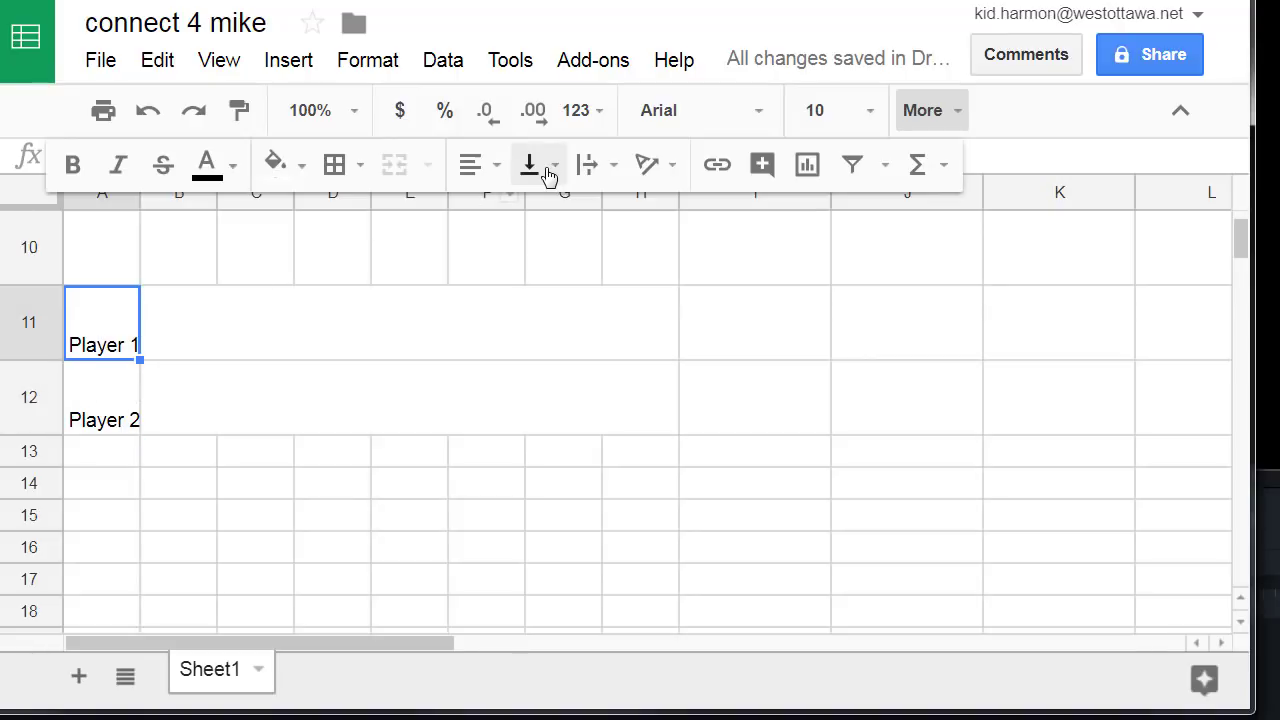
click(610, 169)
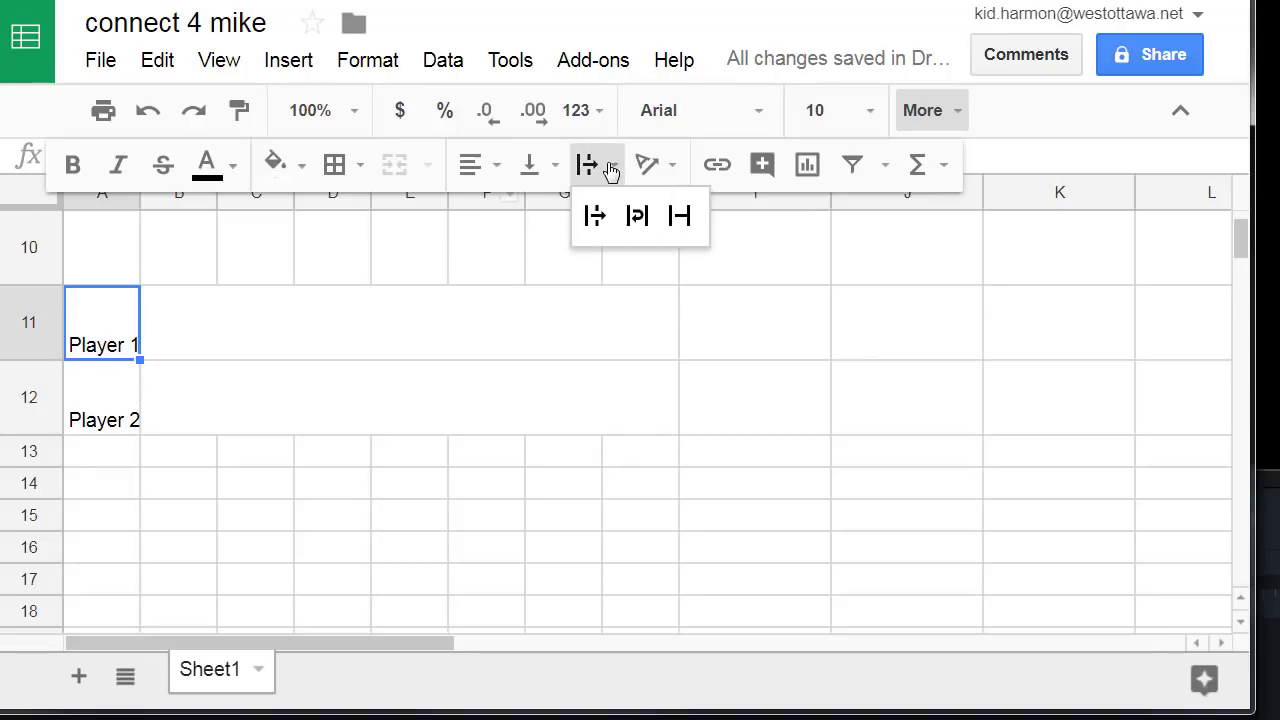
click(639, 220)
click(97, 410)
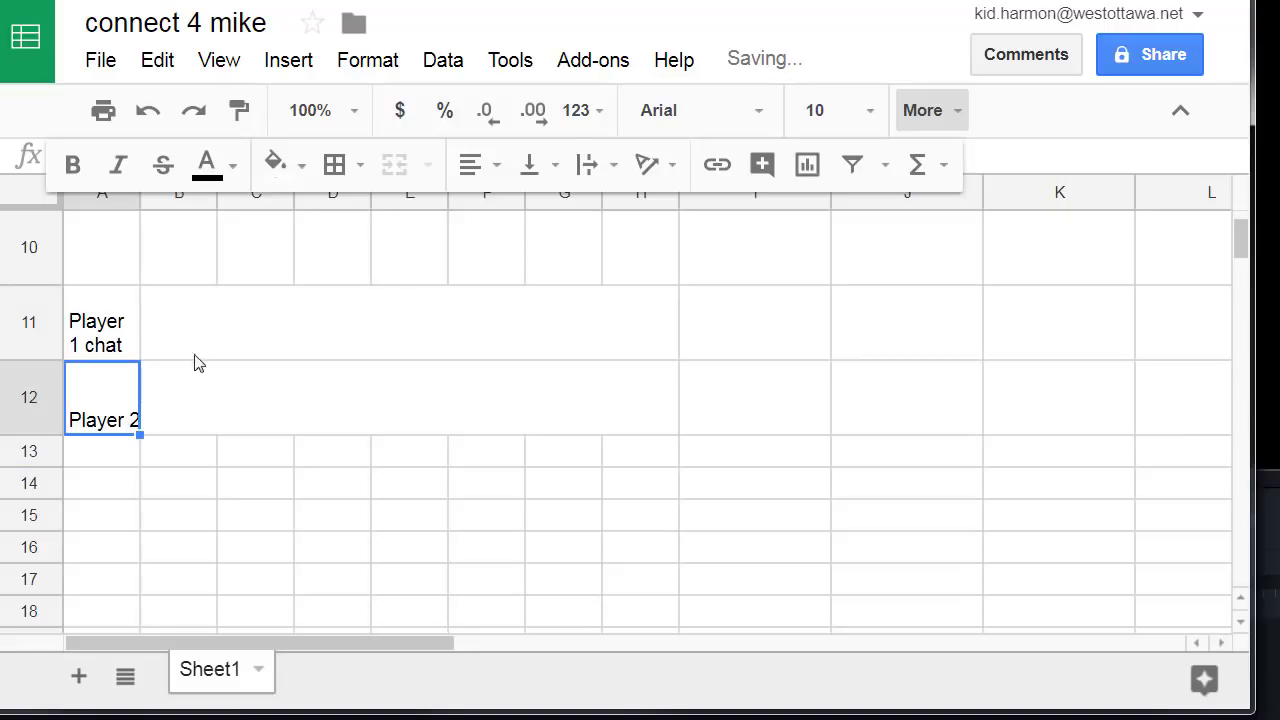
click(616, 178)
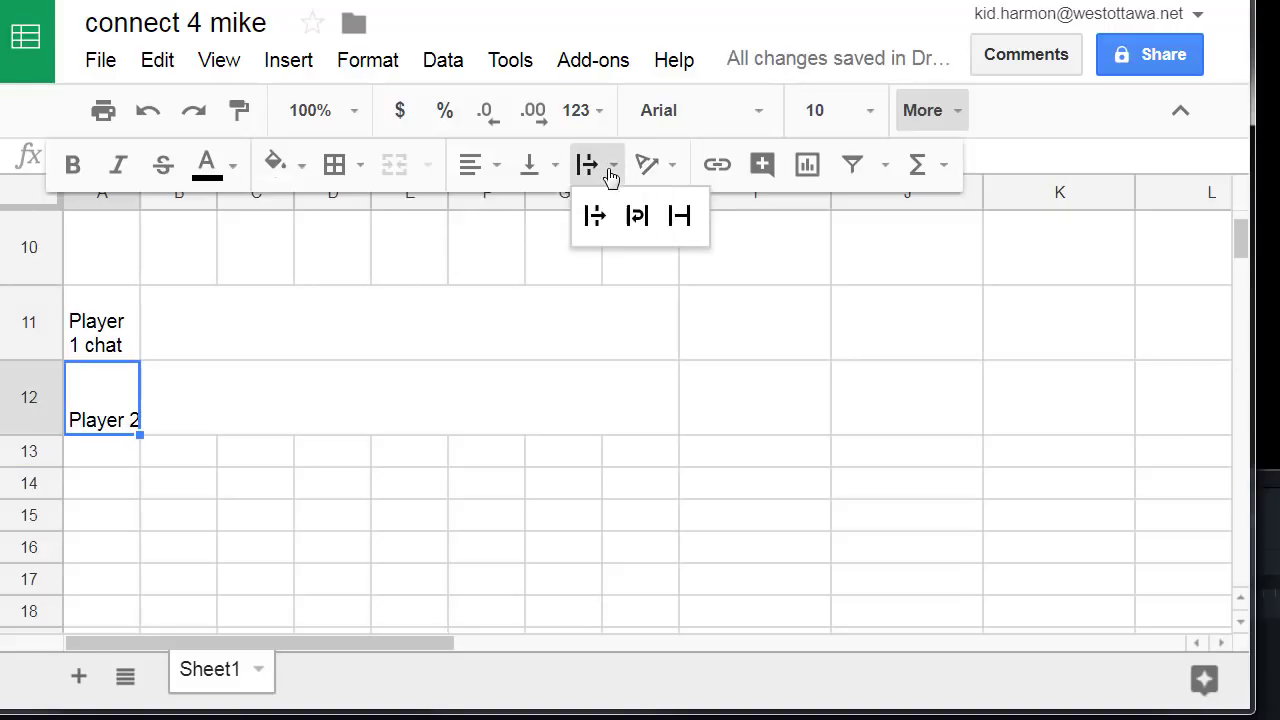
click(640, 220)
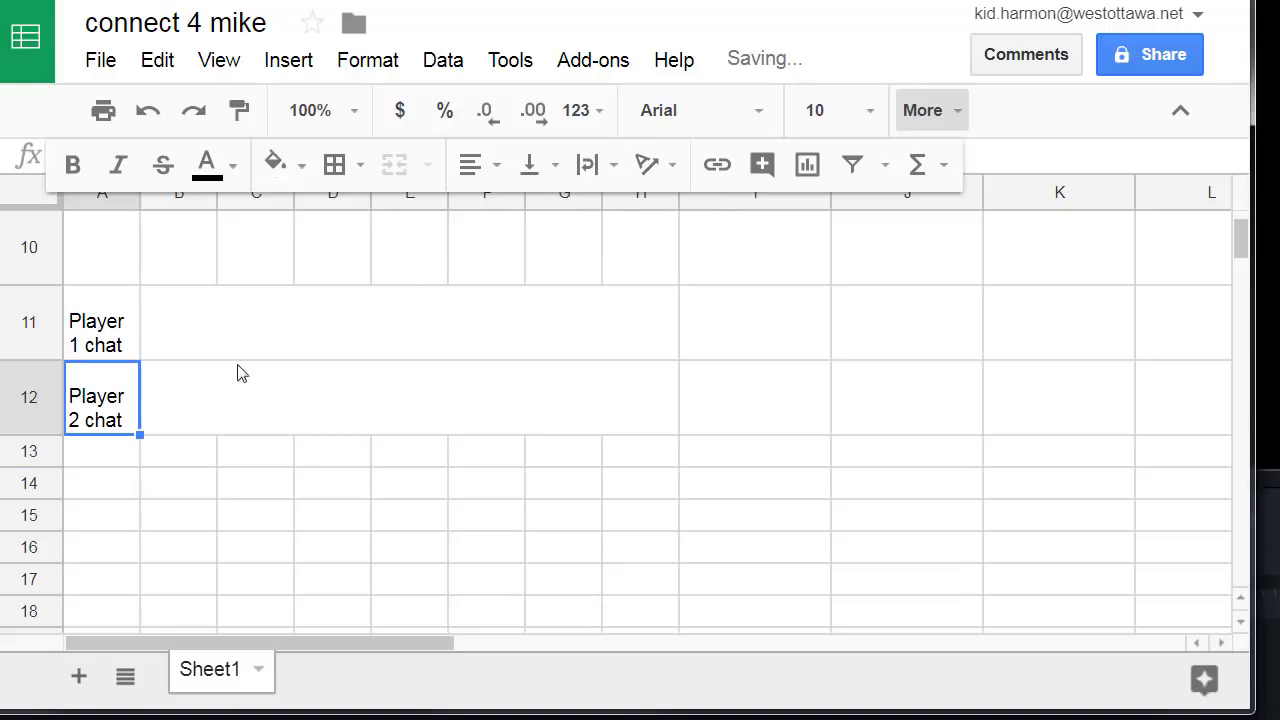
Step: Centre the A11:A12 chat labels horizontally and align them to the middle vertically
shift+click(86, 376)
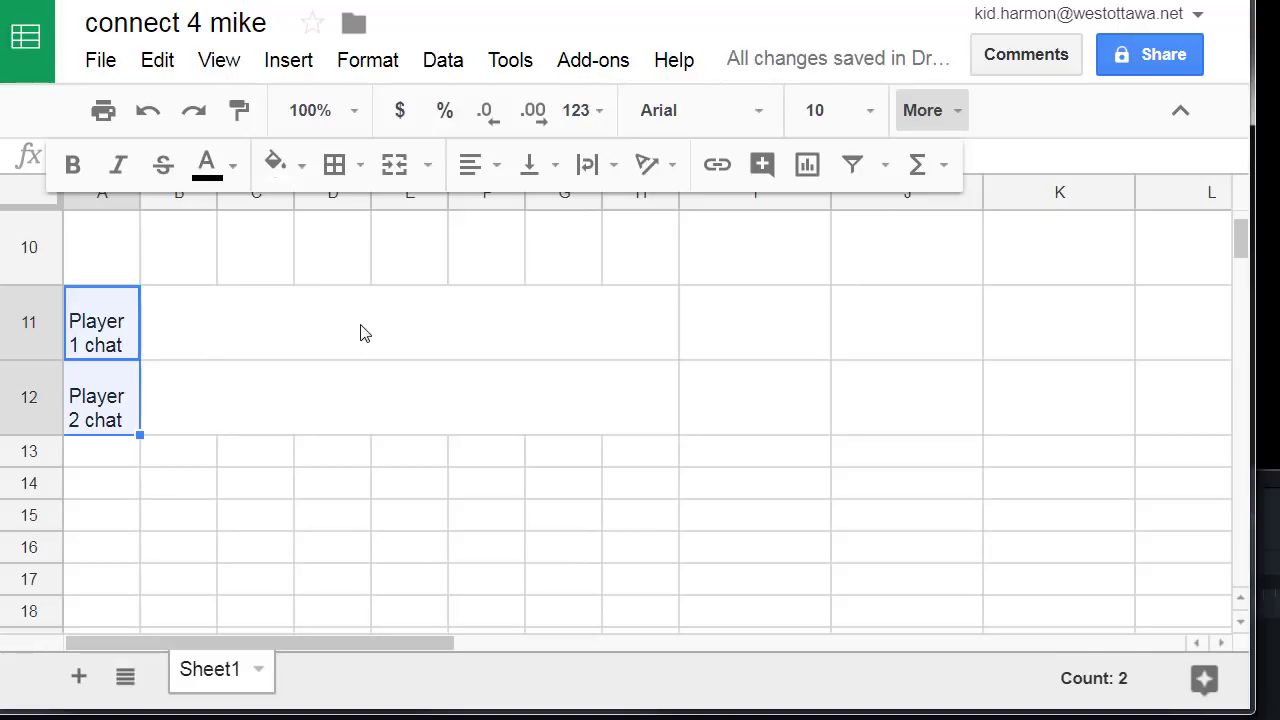
click(472, 172)
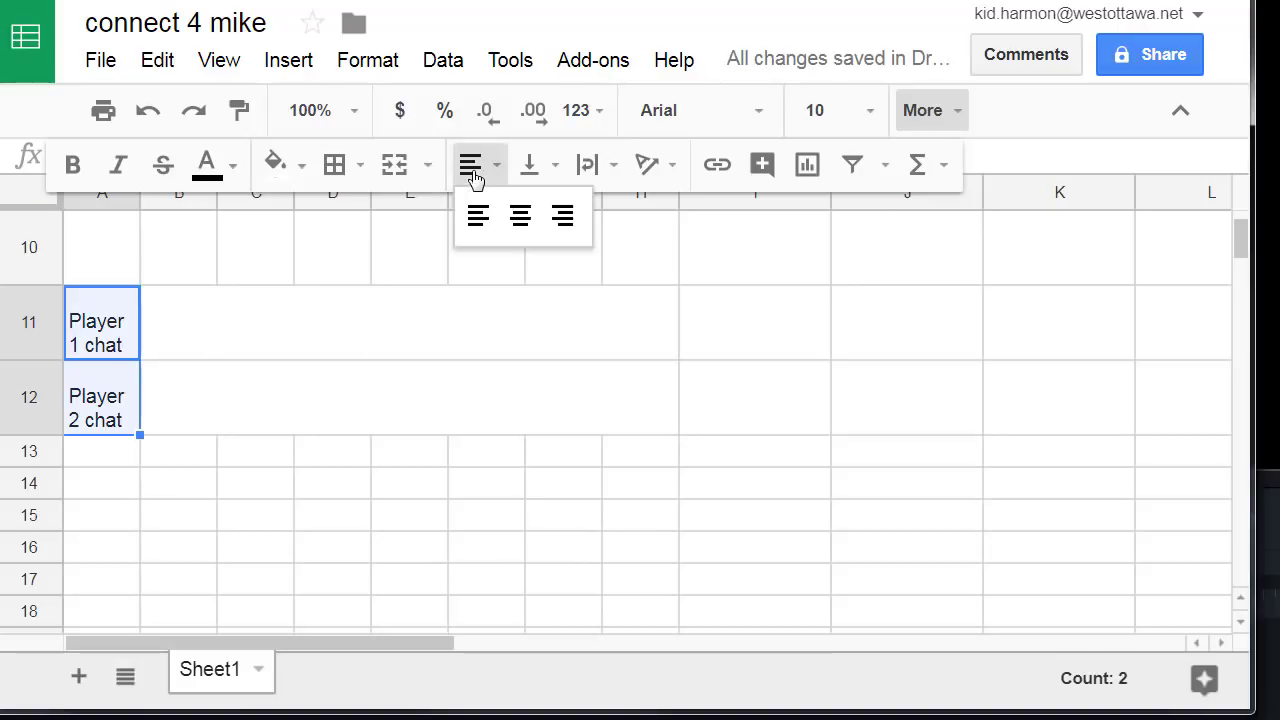
click(521, 216)
click(529, 165)
click(576, 217)
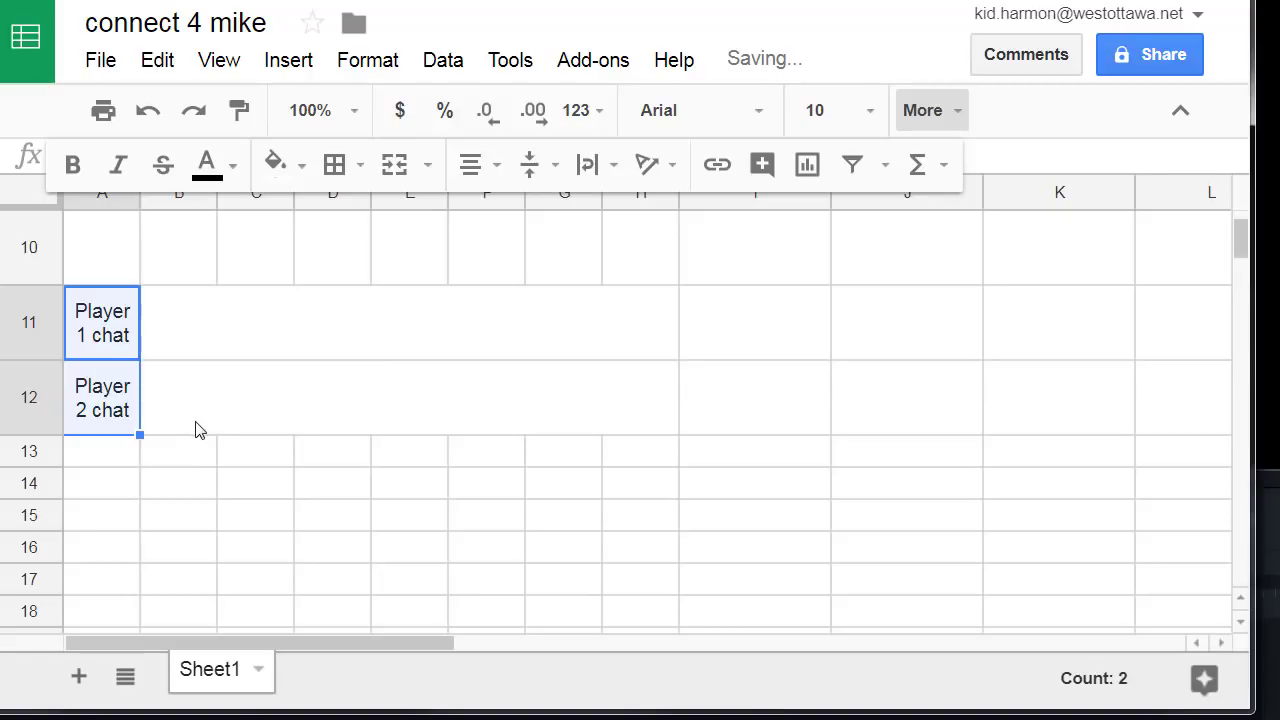
scroll(198, 440, up, 3)
scroll(192, 450, down, 1)
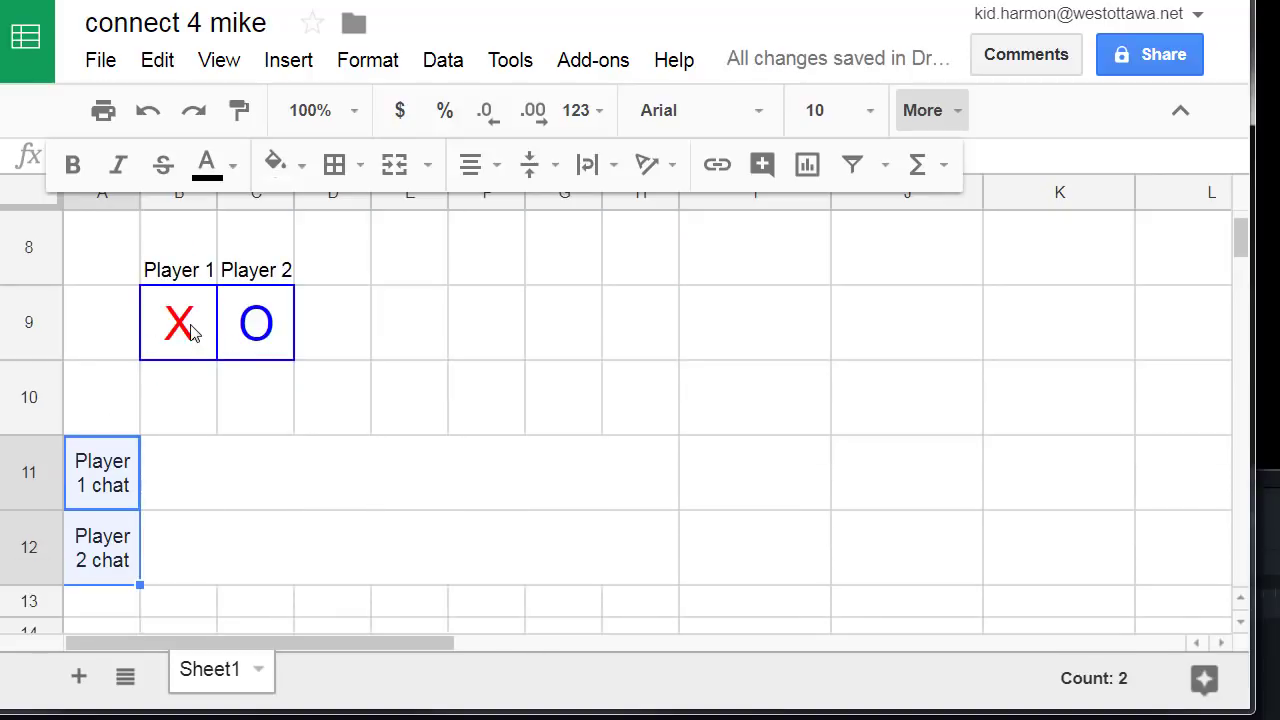
Step: Fill the merged Player 1 chat row B11:H11 light pink
click(176, 481)
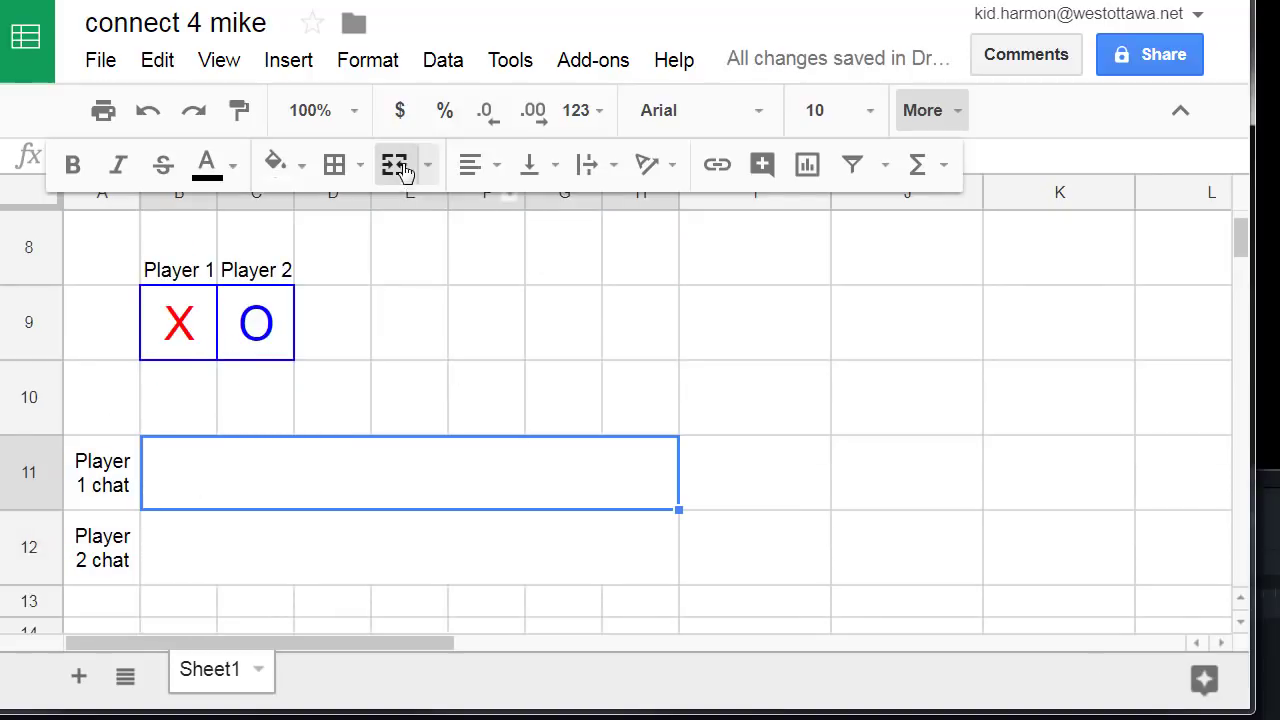
click(303, 170)
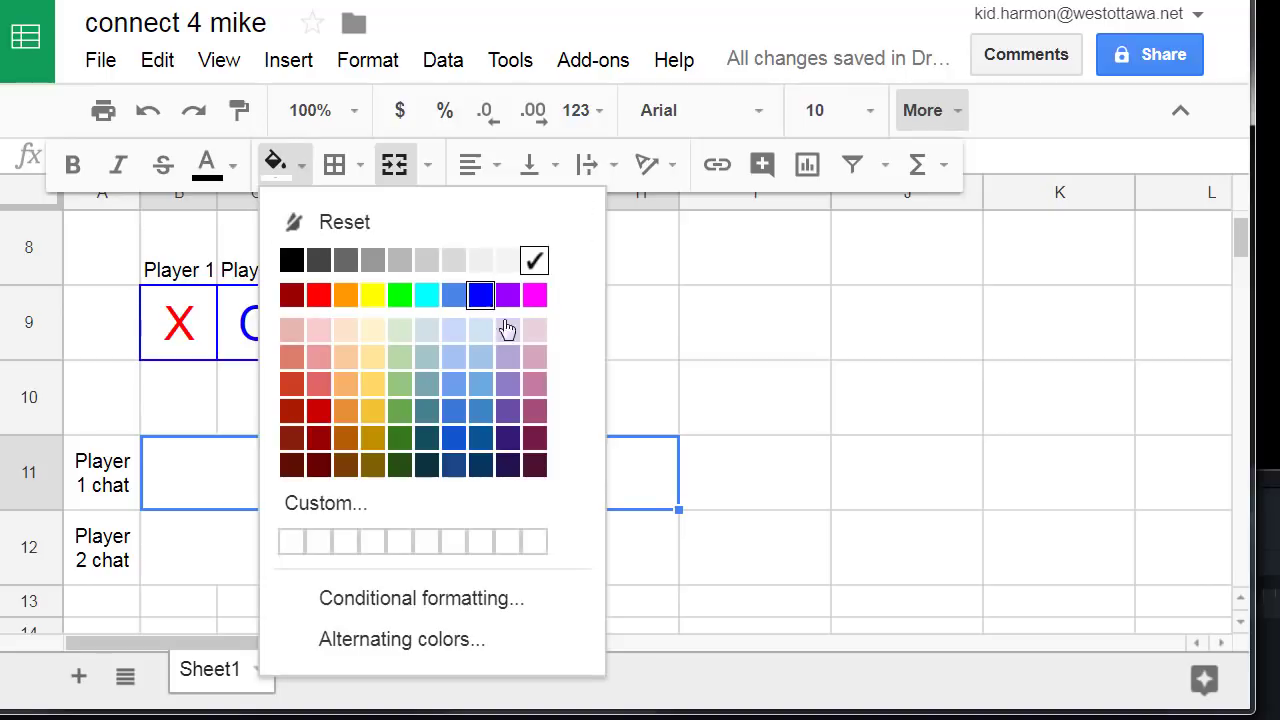
click(318, 332)
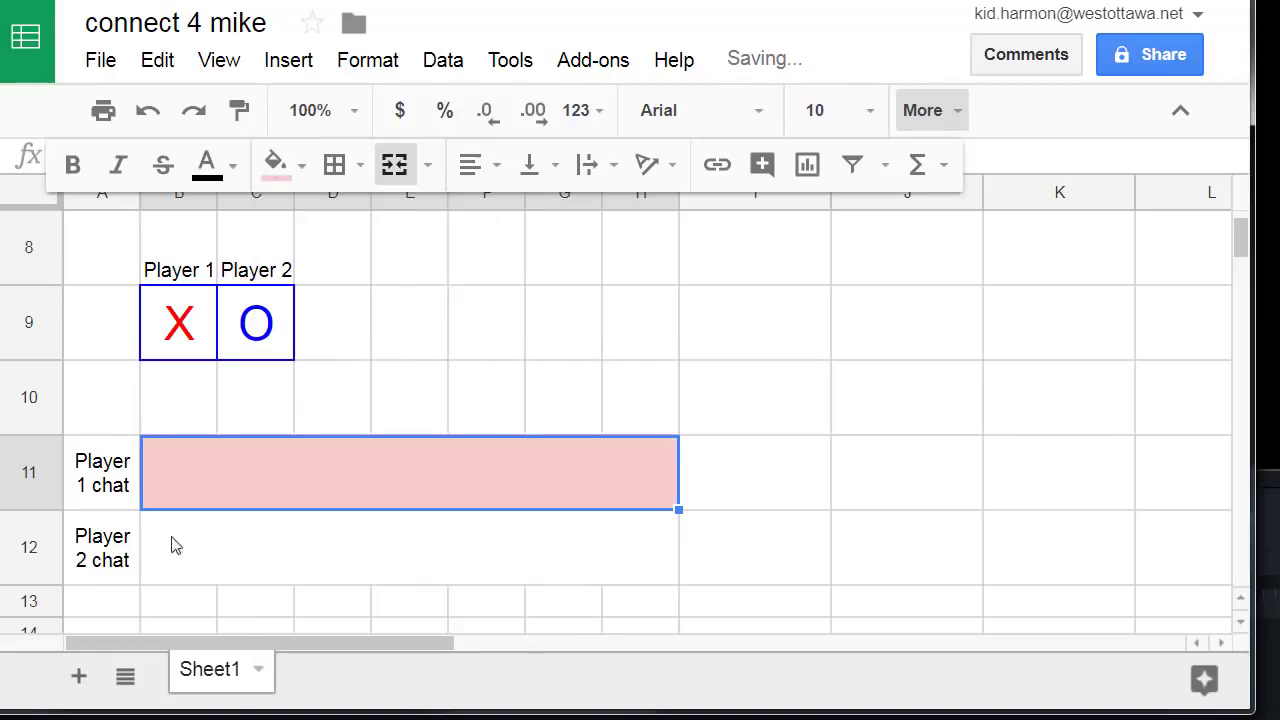
Step: Fill the merged Player 2 chat row B12:H12 light cornflower blue
click(179, 553)
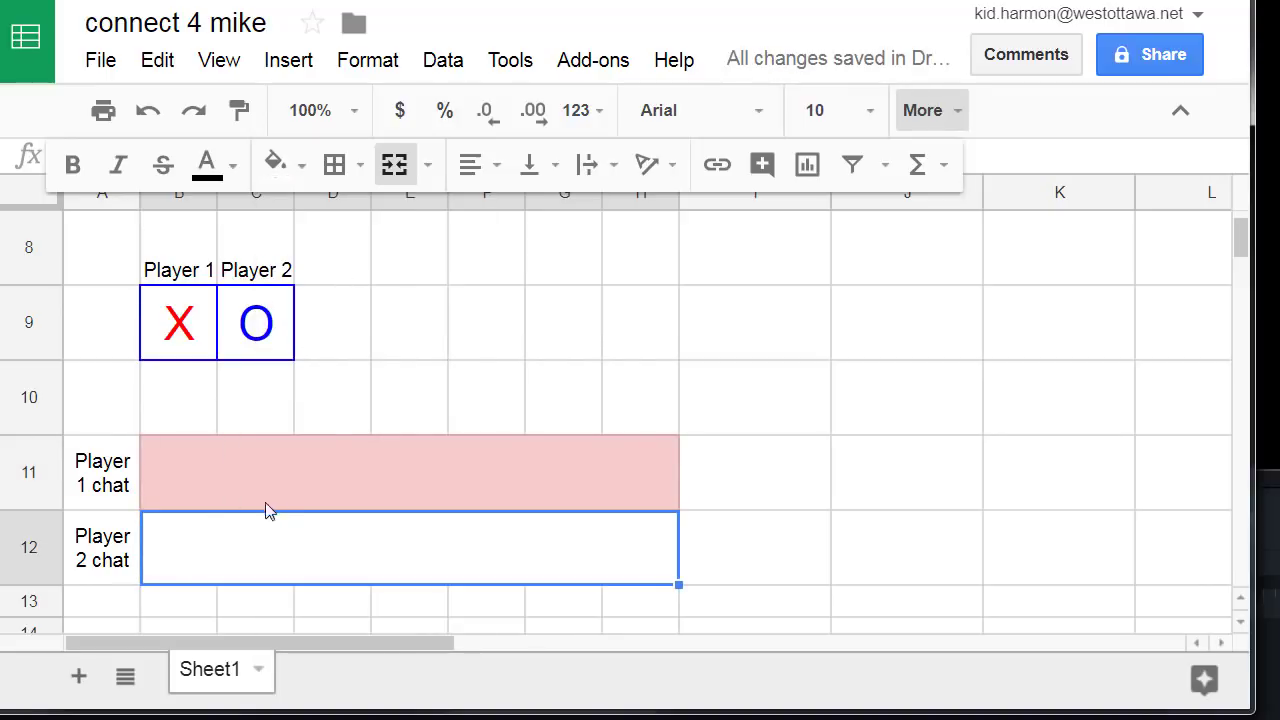
click(285, 174)
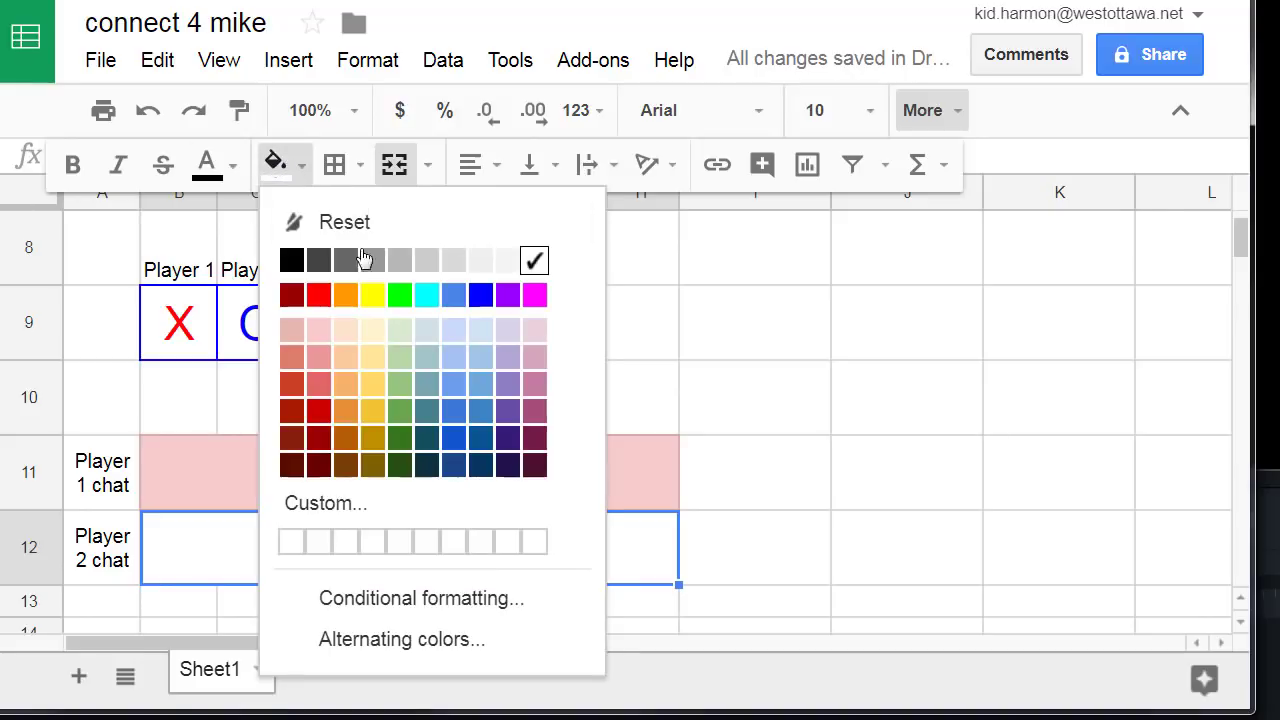
click(453, 330)
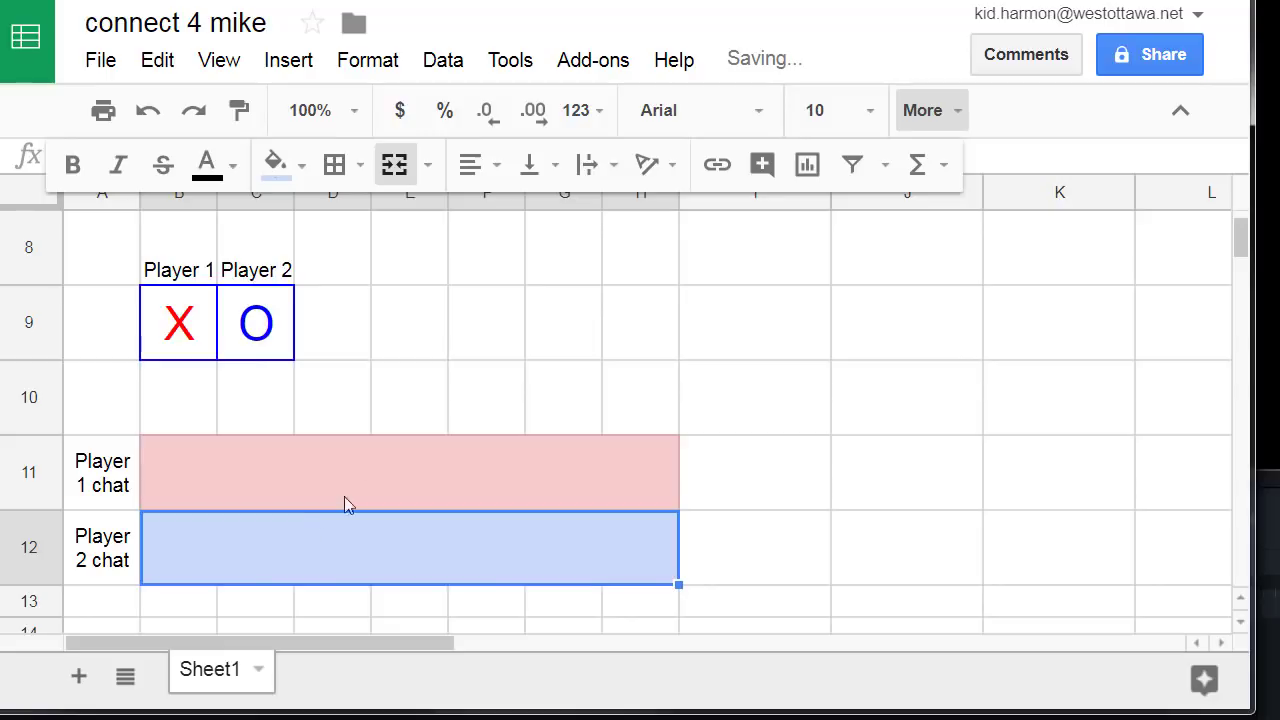
Step: Copy the red X piece from B9 and paste it into board cell D7
scroll(318, 541, up, 5)
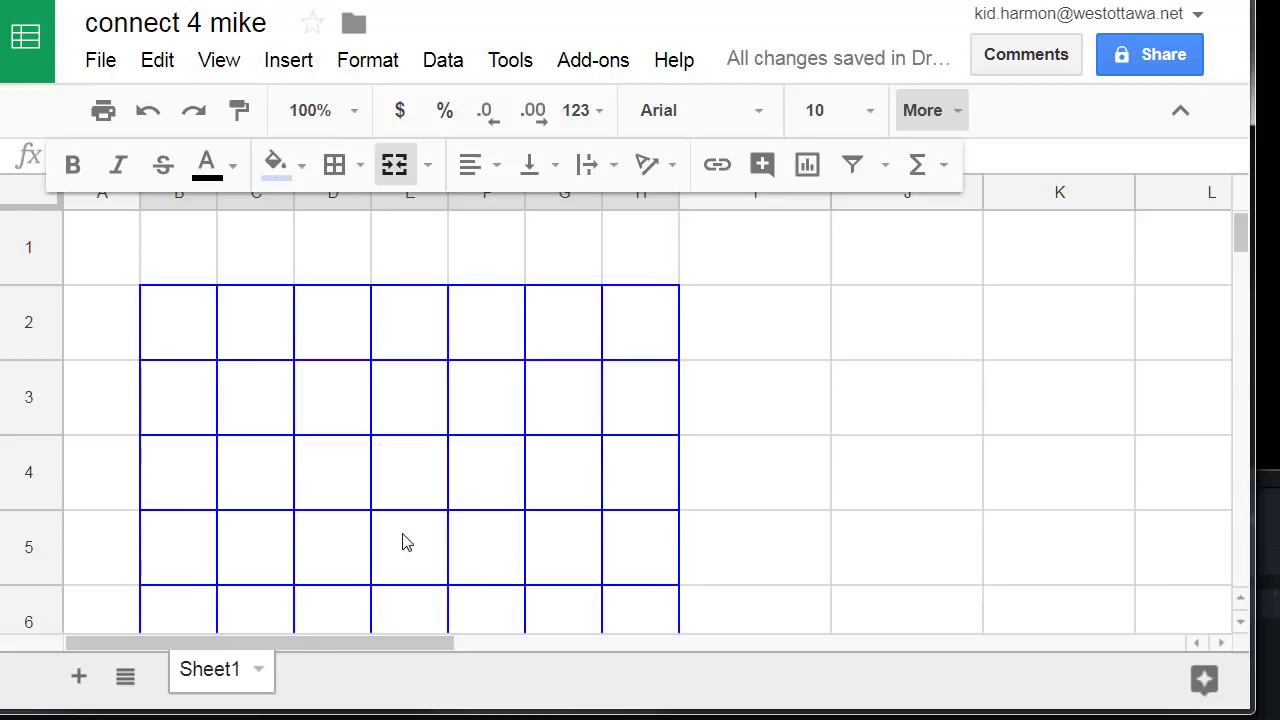
scroll(404, 542, down, 3)
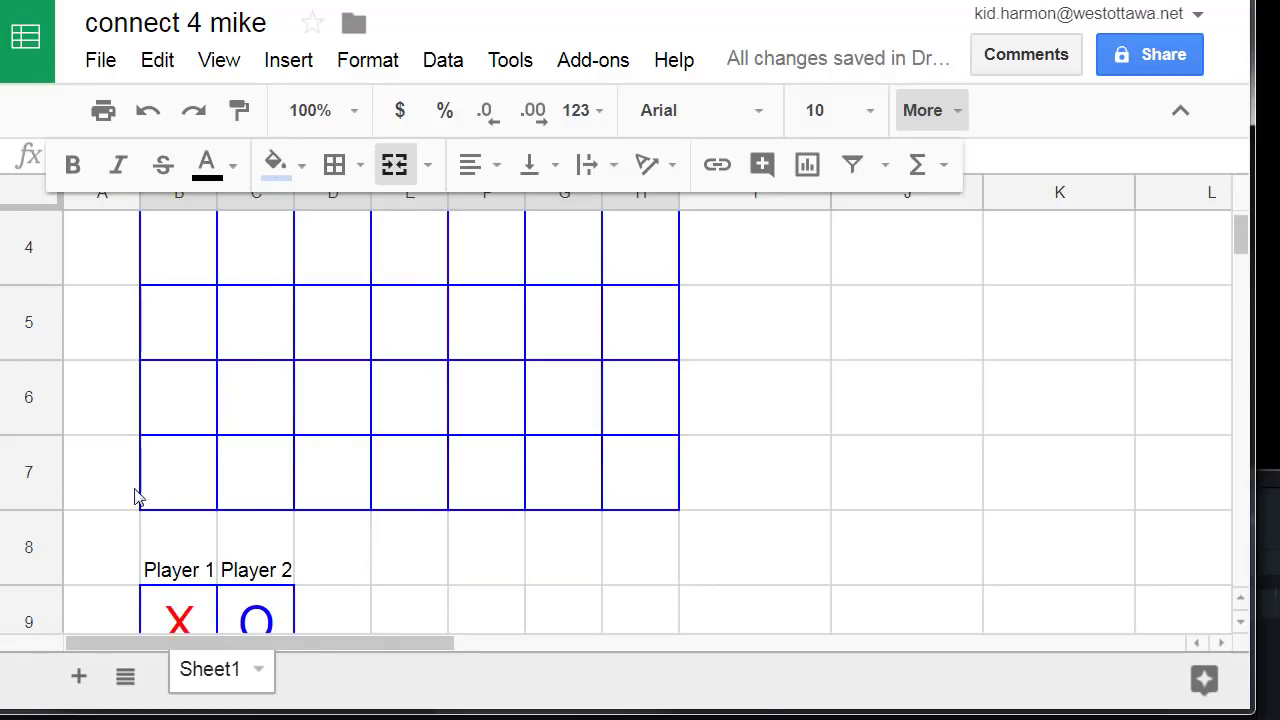
click(160, 613)
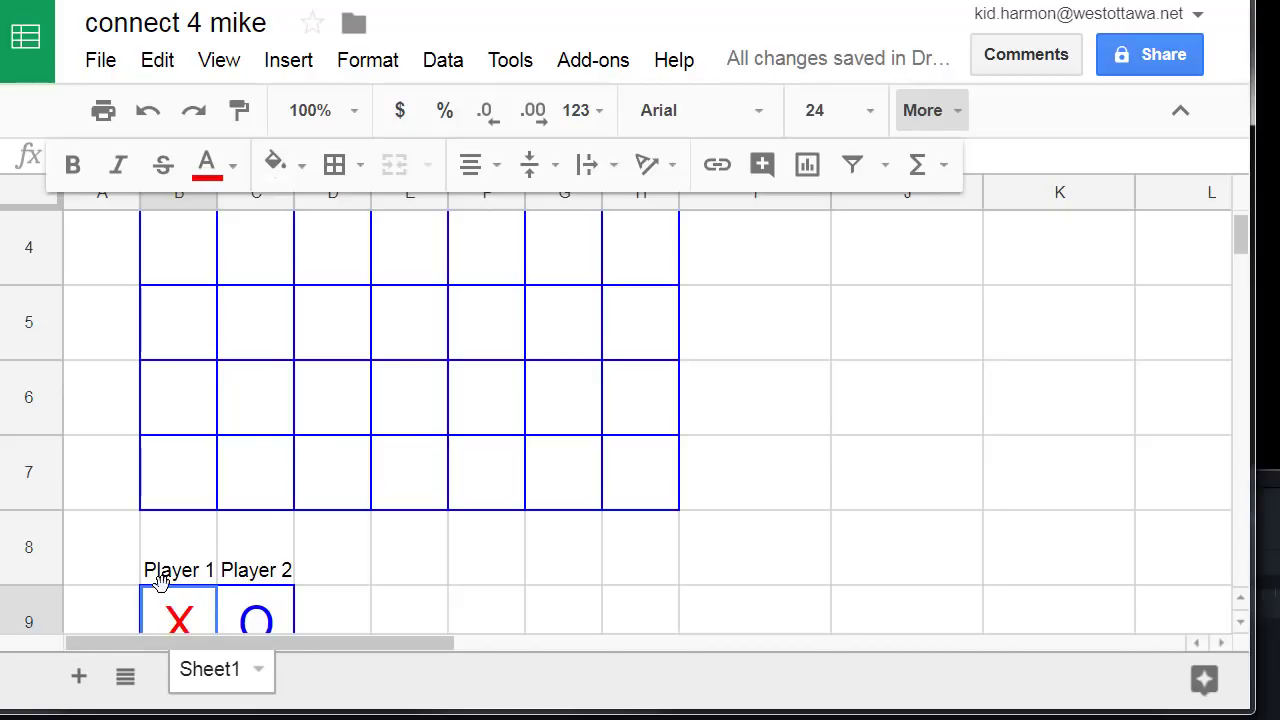
key(ctrl+c)
click(310, 480)
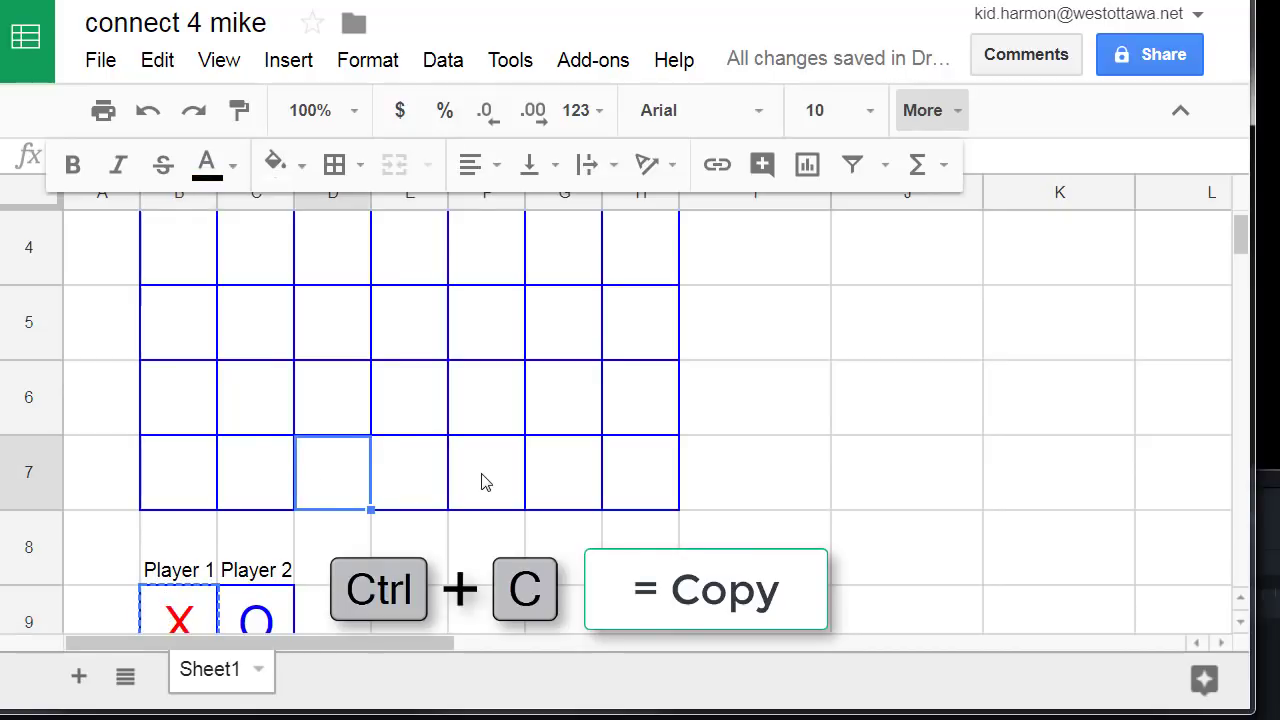
key(ctrl+v)
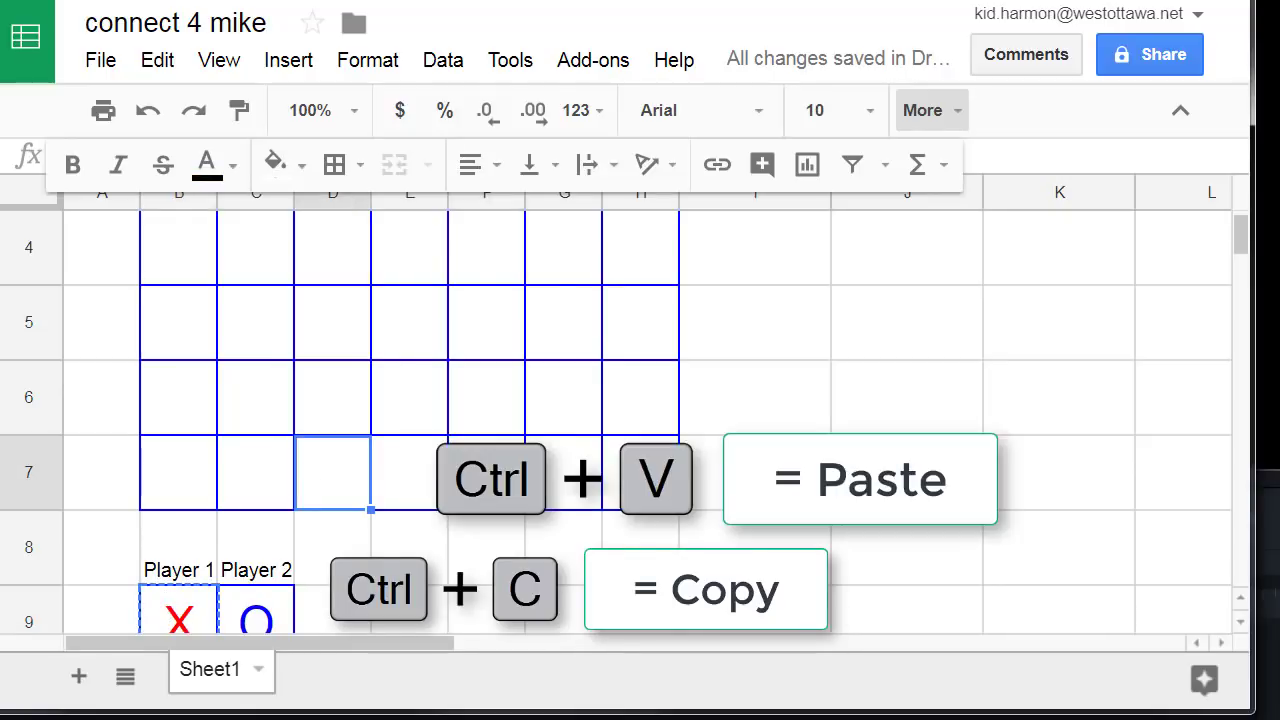
click(409, 472)
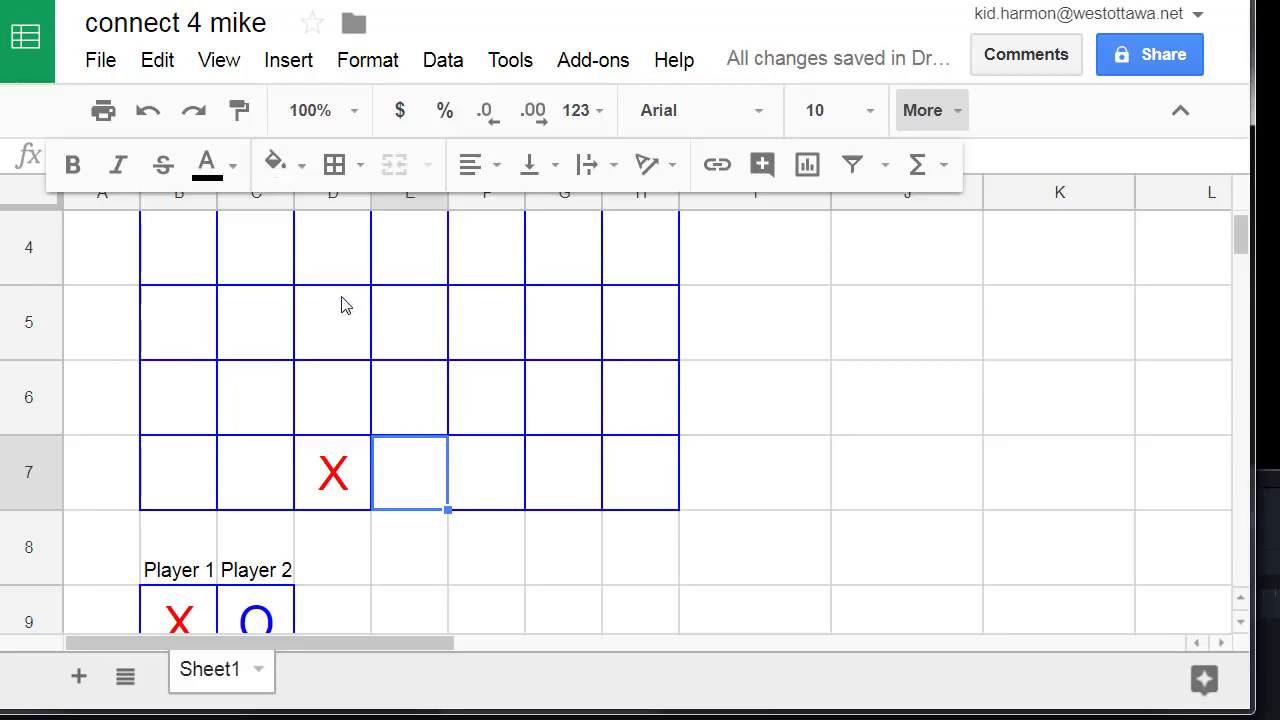
click(270, 614)
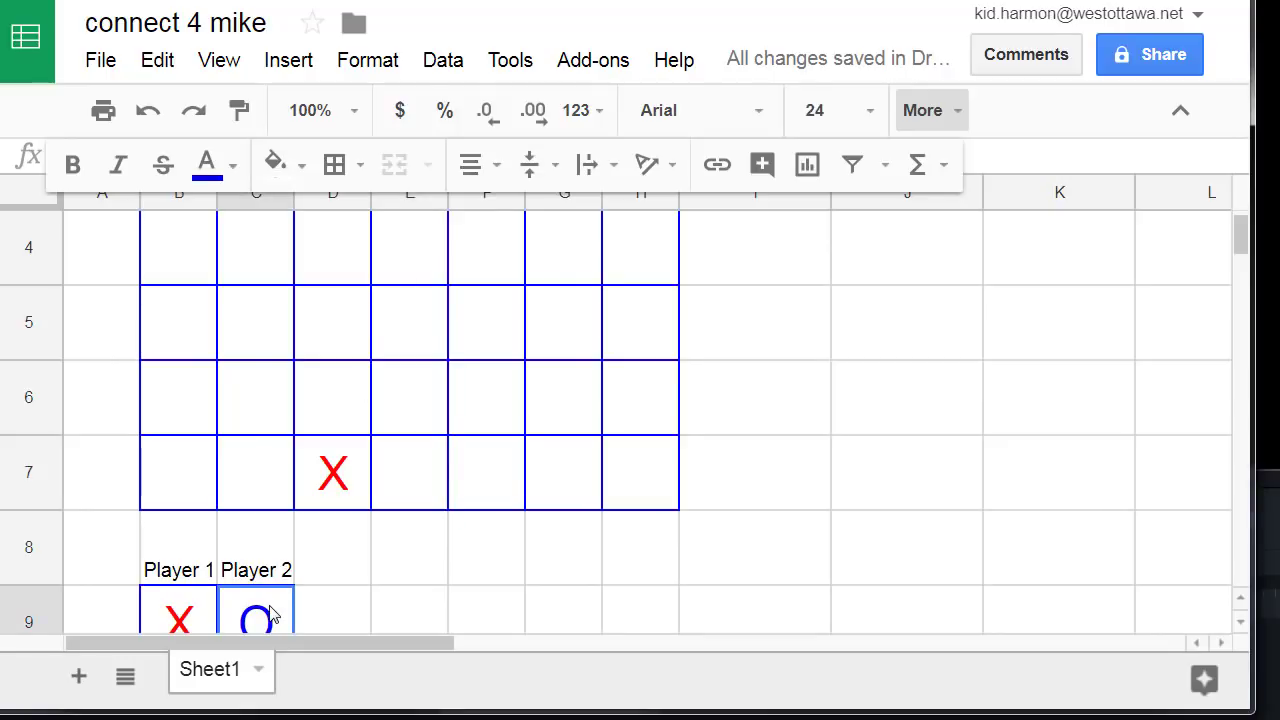
Step: Share the connect 4 mike spreadsheet with a contact as an editor and send the invitation
click(343, 337)
text(mike)
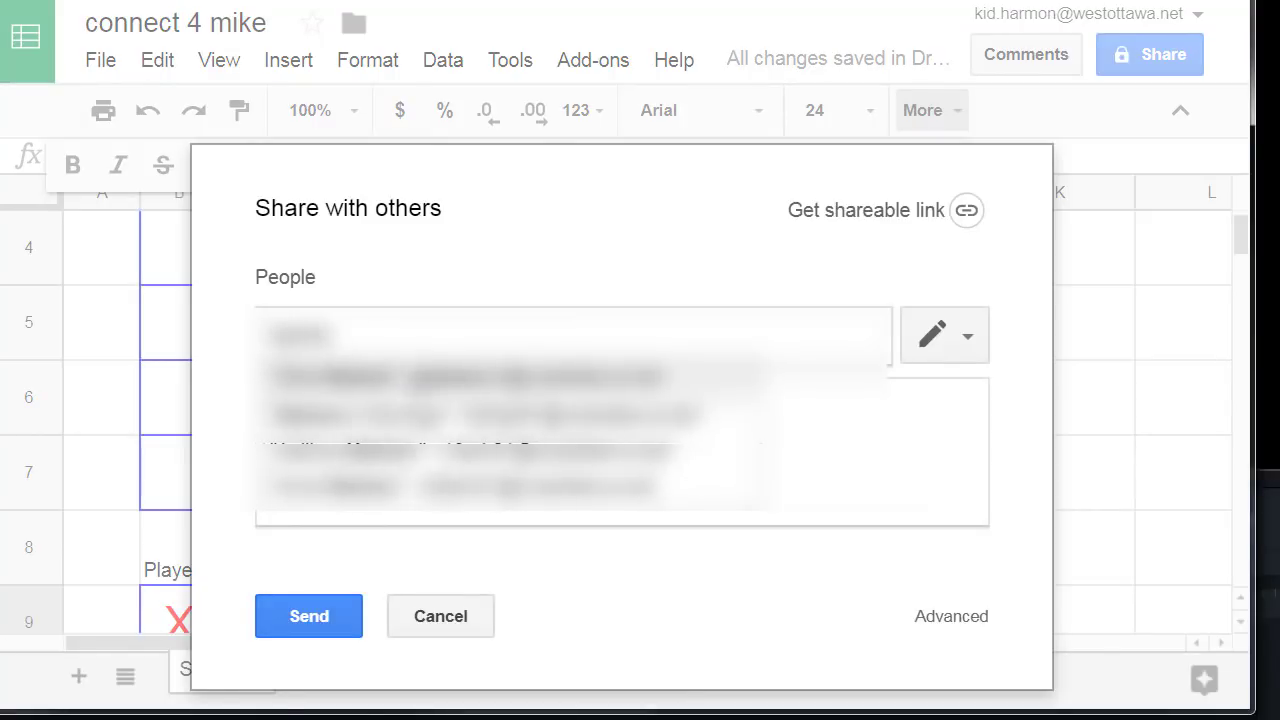
click(414, 384)
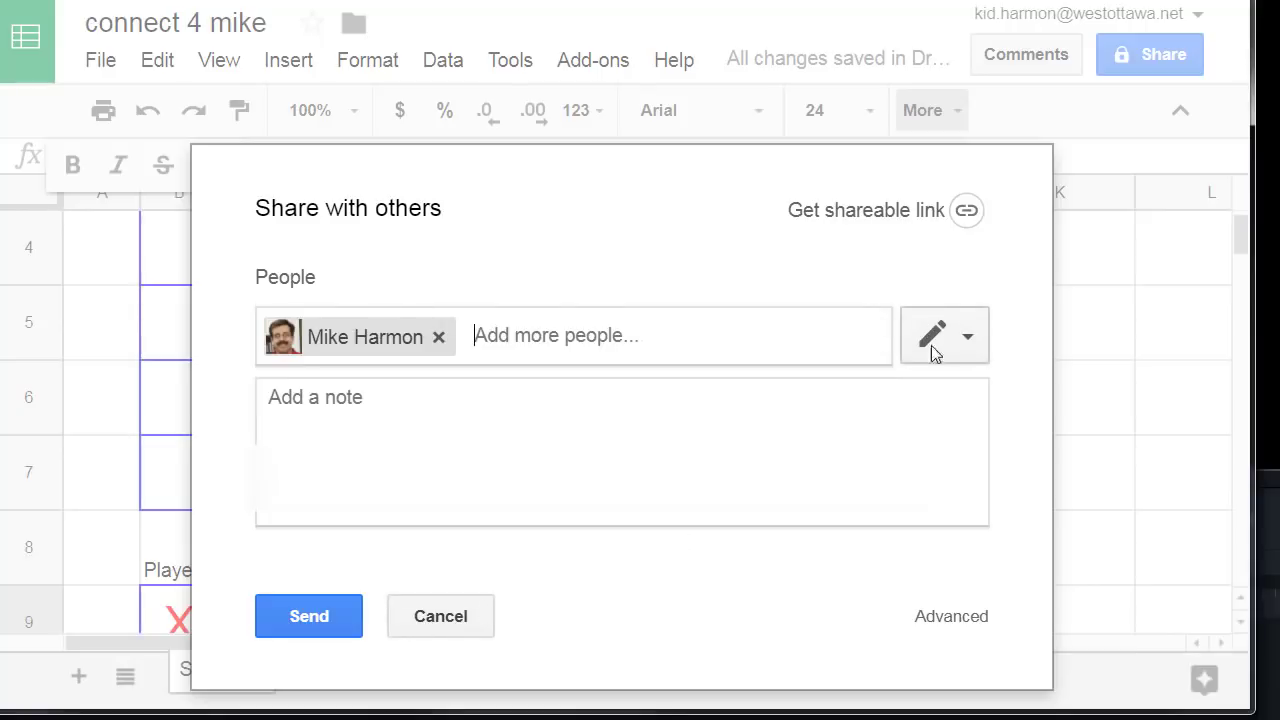
click(296, 615)
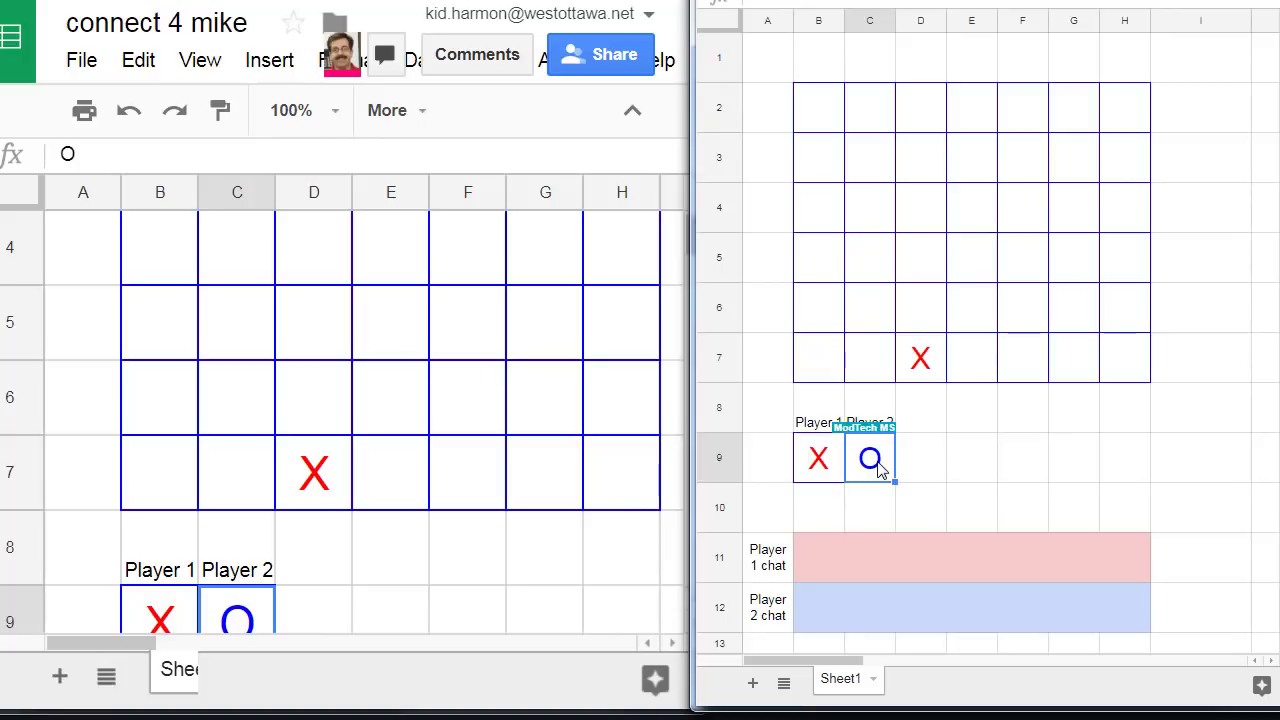
Step: In the second window, paste the copied blue O piece into board cell E7
key(ctrl+c)
click(977, 363)
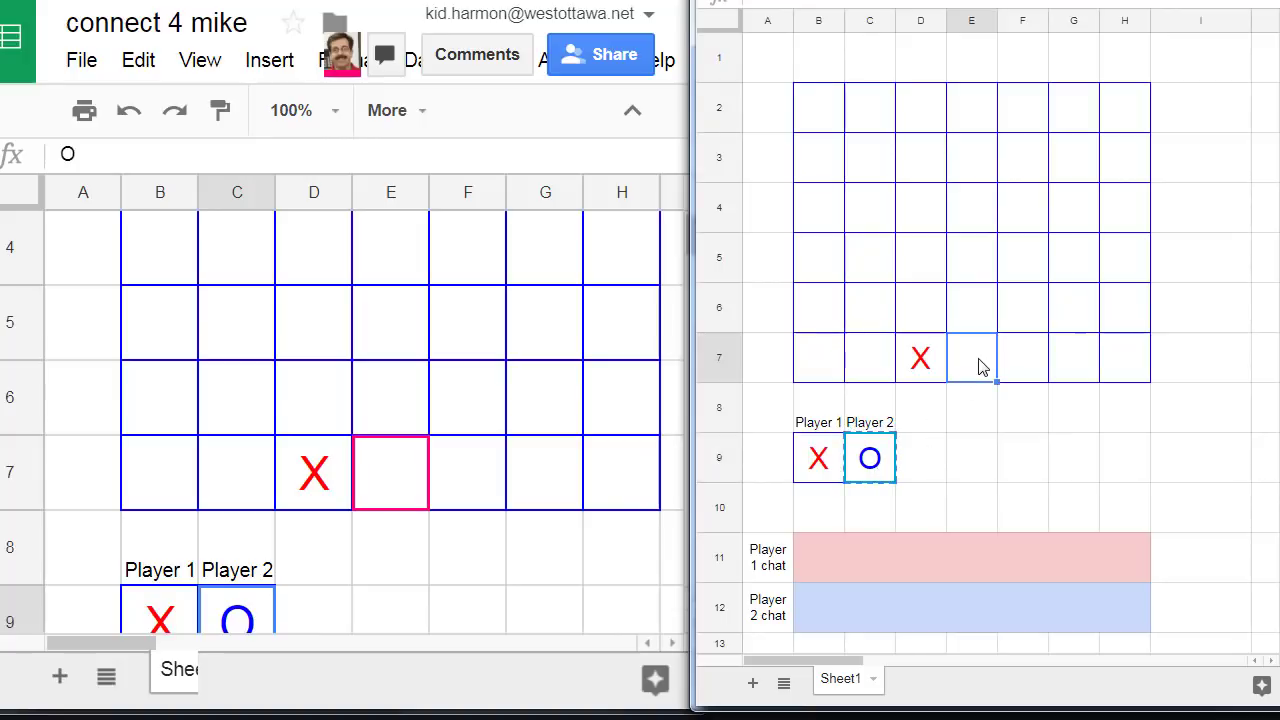
key(ctrl+v)
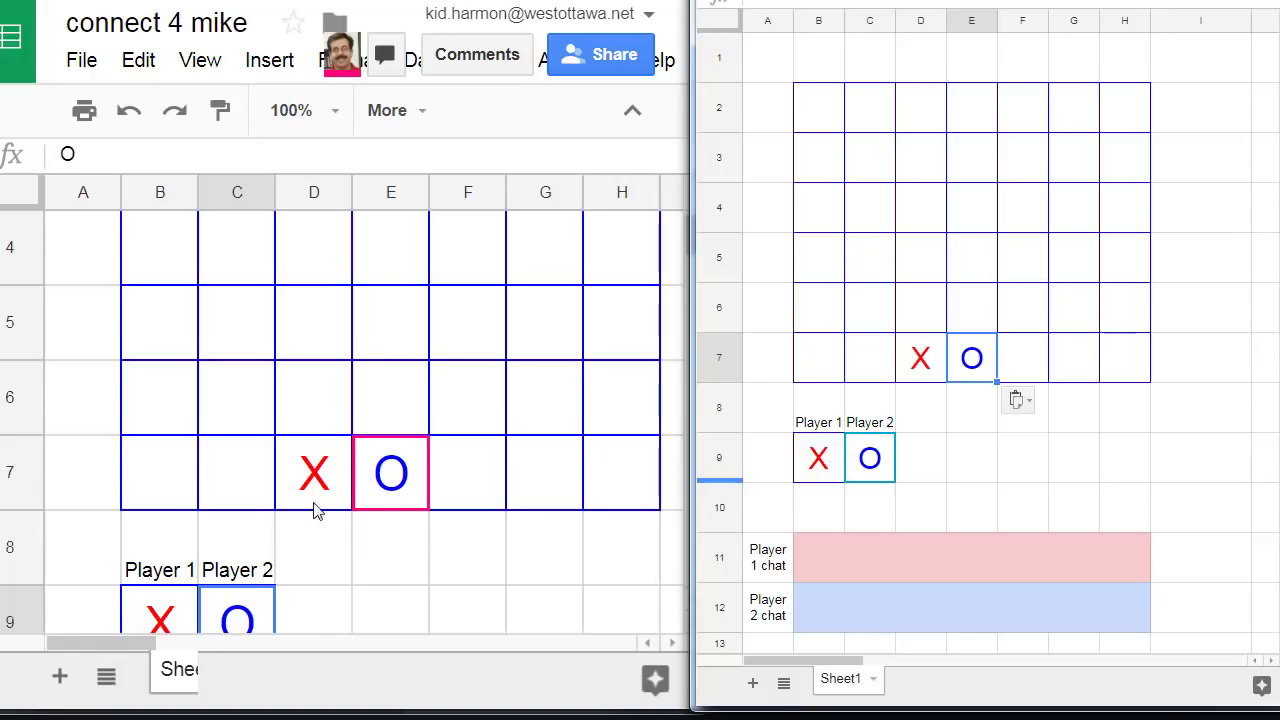
Step: In the first window, copy the red X from B9 into D6 above the first X
click(172, 622)
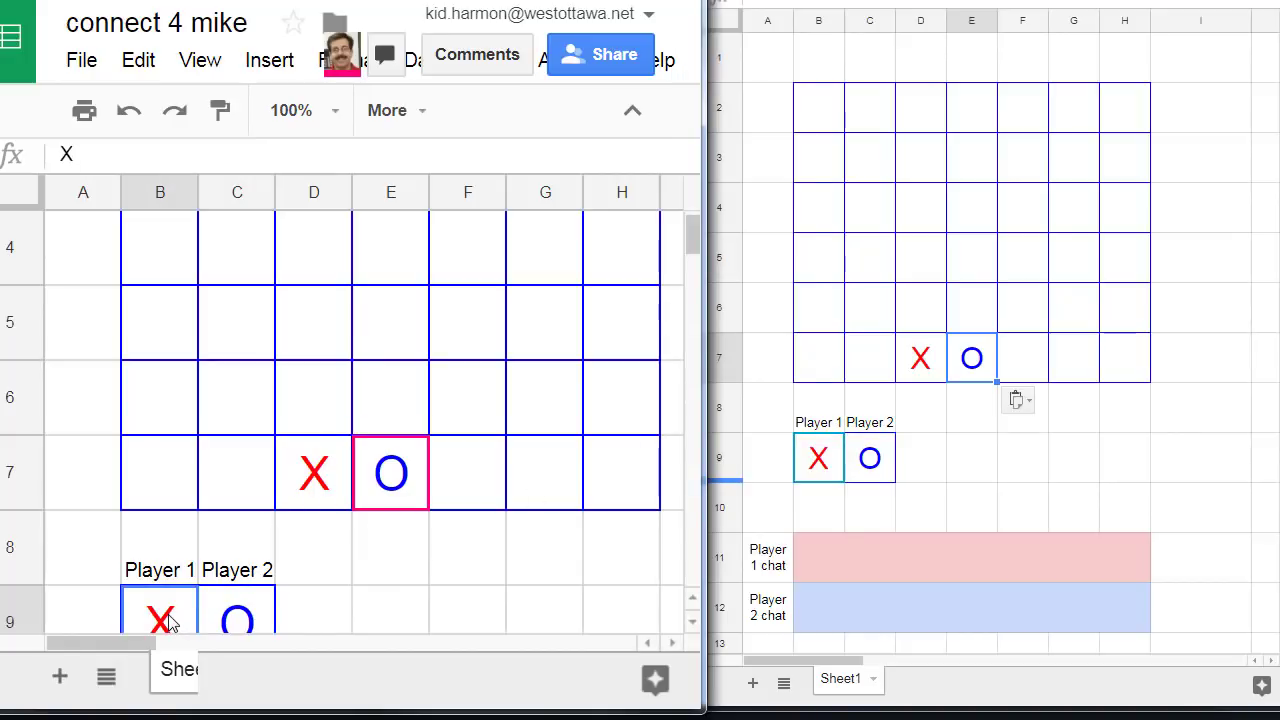
key(ctrl+c)
click(296, 428)
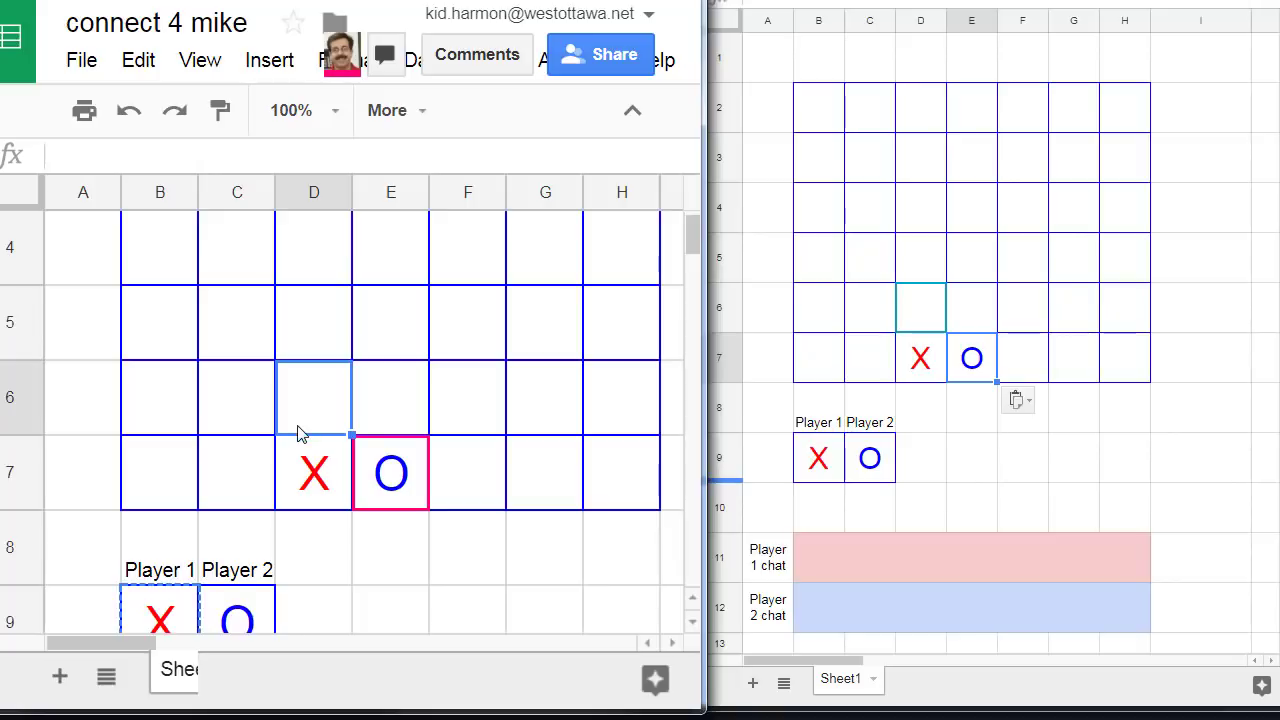
key(ctrl+v)
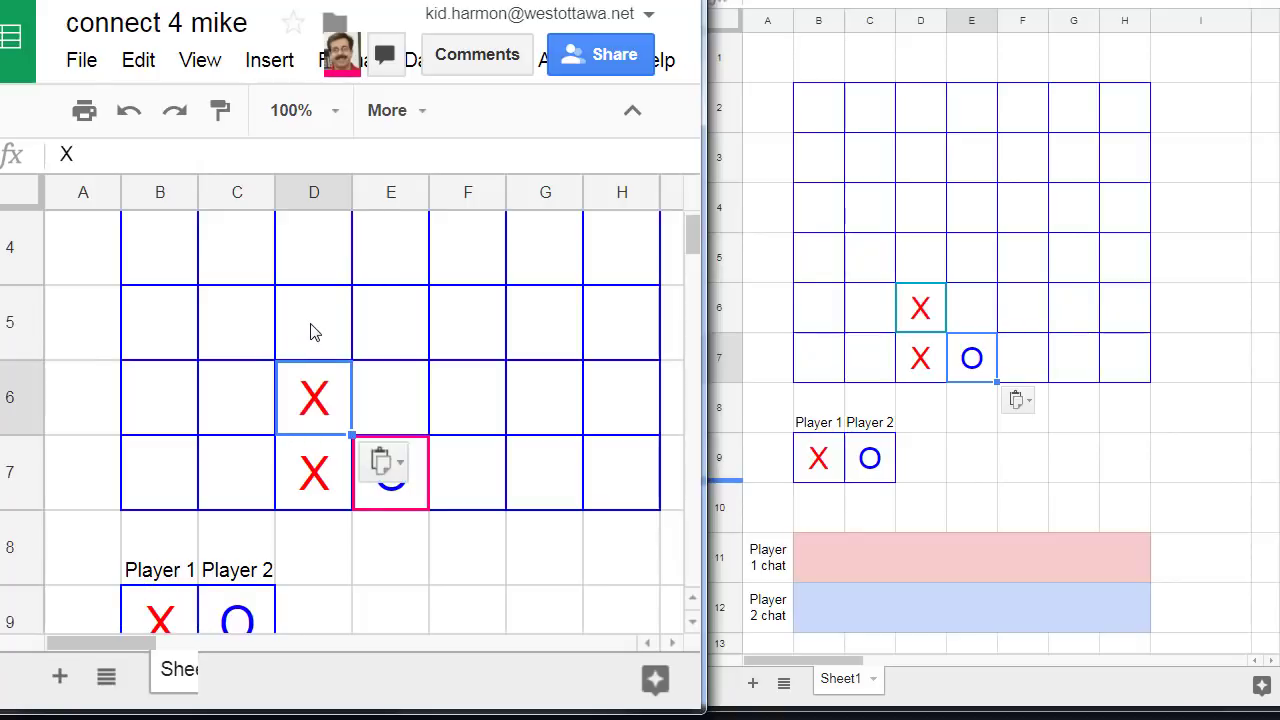
click(314, 329)
click(985, 375)
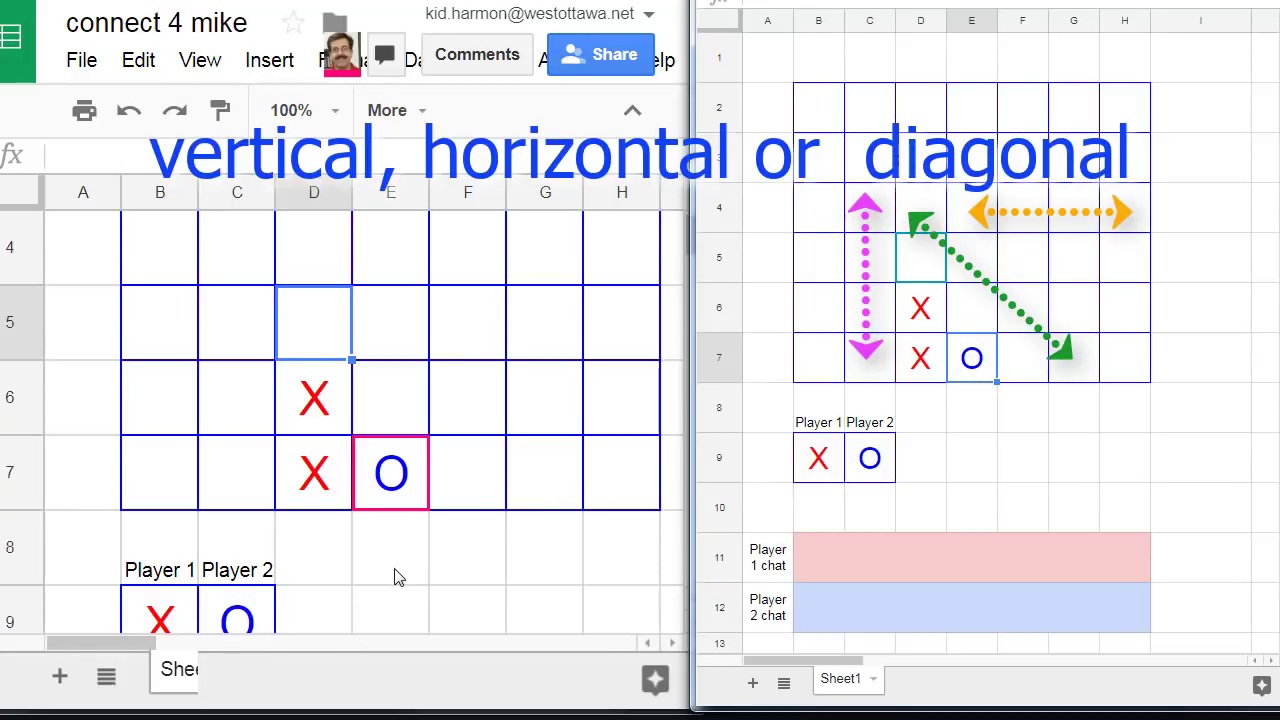
Step: Enter "Hey there! You will not defeat me..." into the Player 2 chat row B12
click(805, 608)
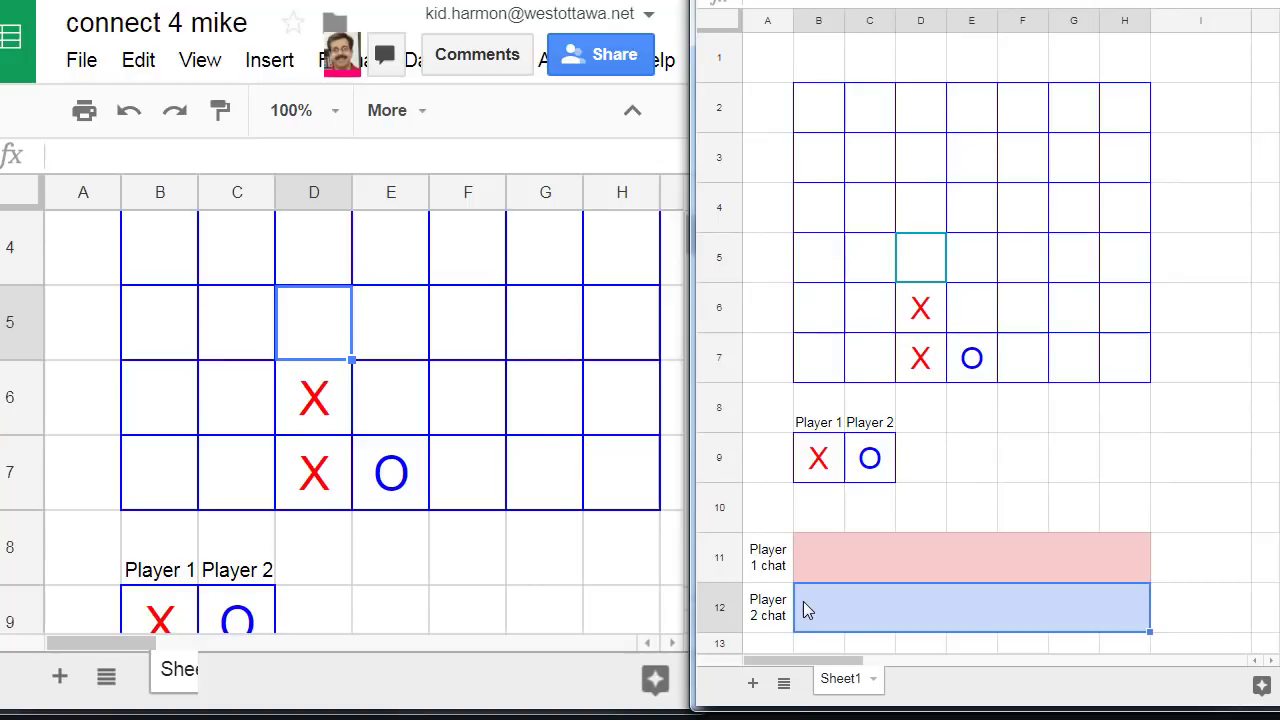
key(ctrl+v)
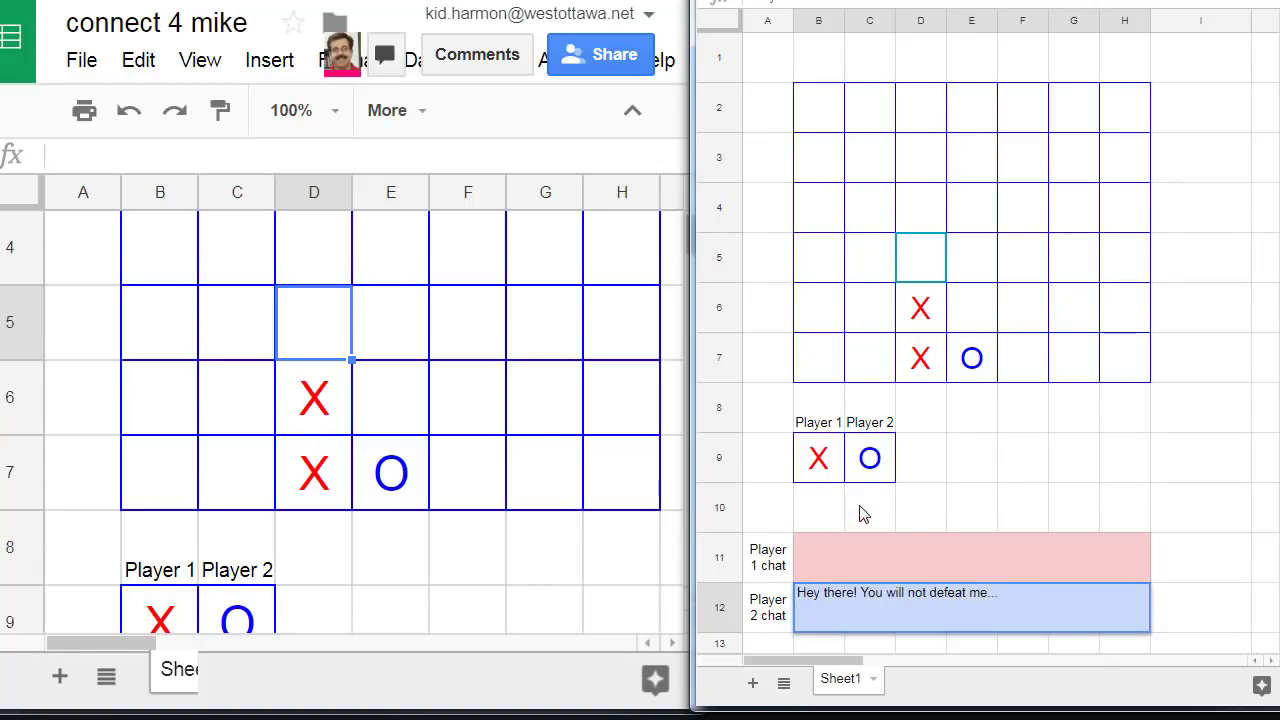
scroll(864, 514, down, 3)
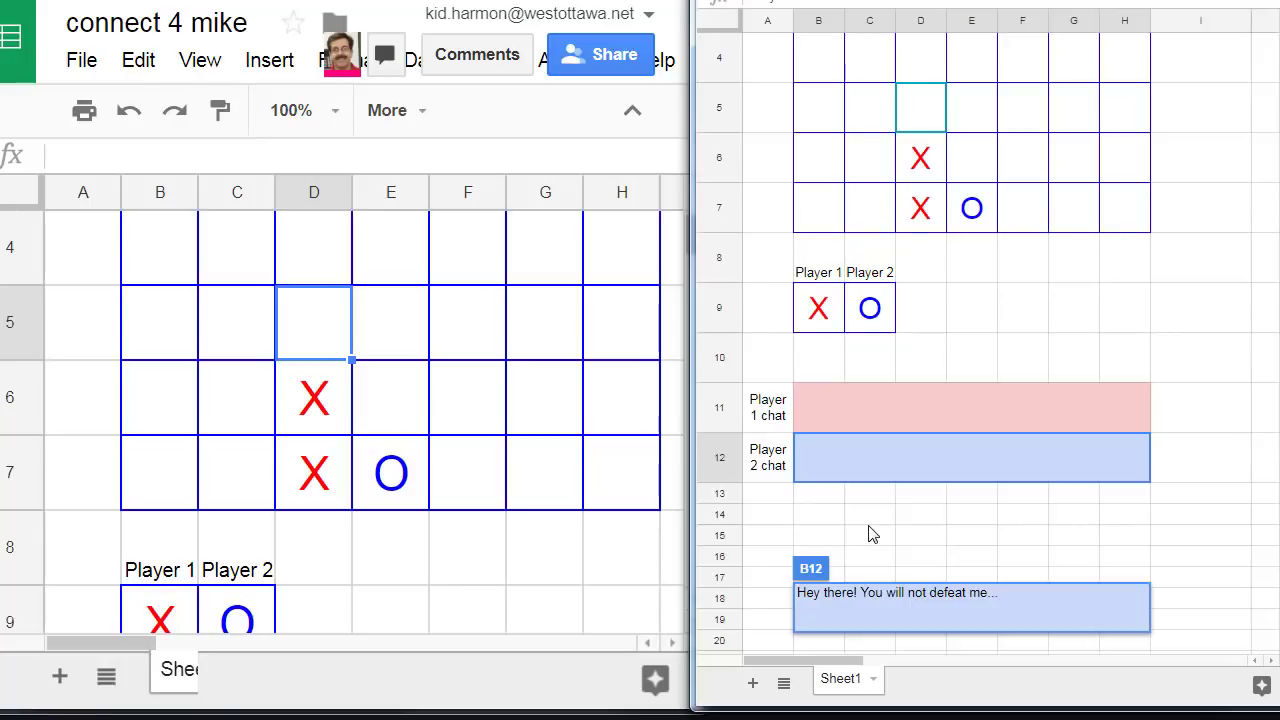
scroll(868, 531, up, 2)
click(1068, 468)
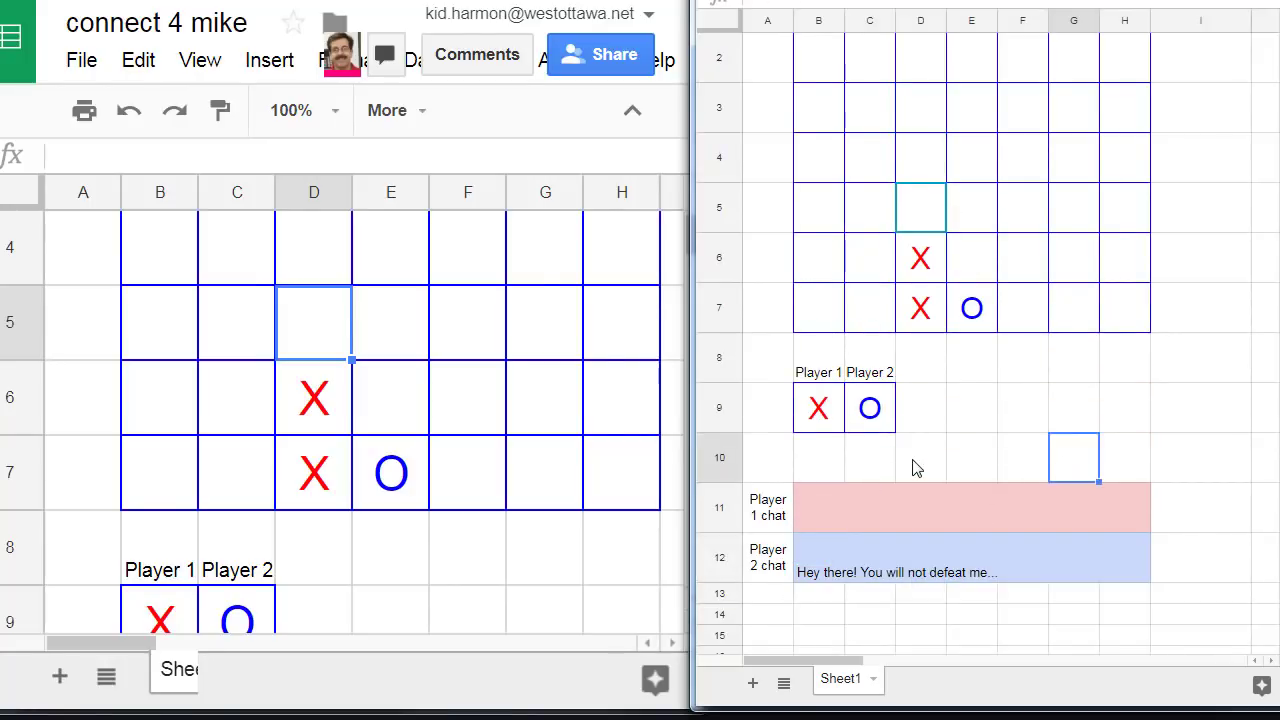
scroll(914, 466, up, 1)
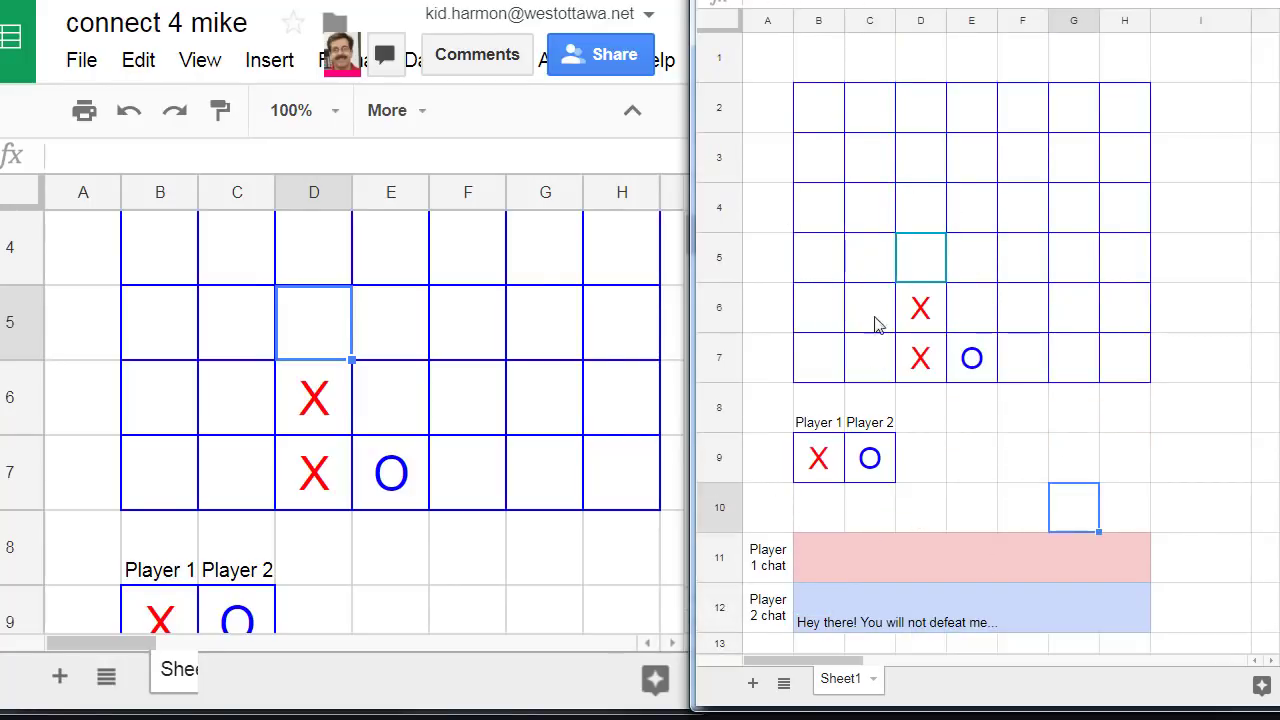